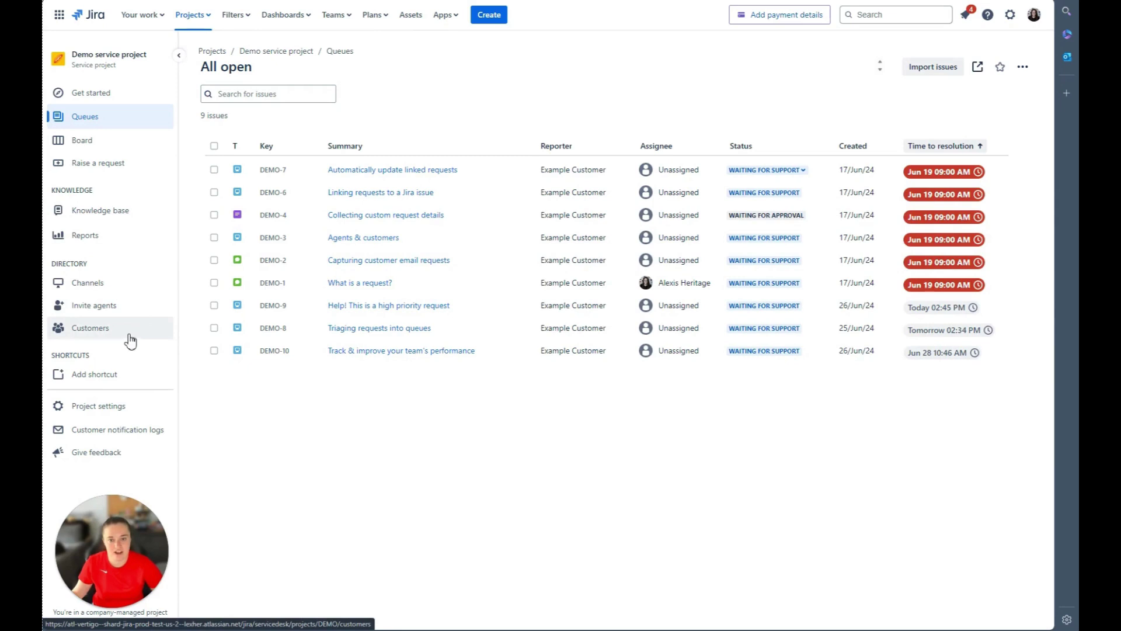
Open the acp-box project's Chat settings listing the Slack workspace, agent-ab and #help-ab channels.
click(94, 405)
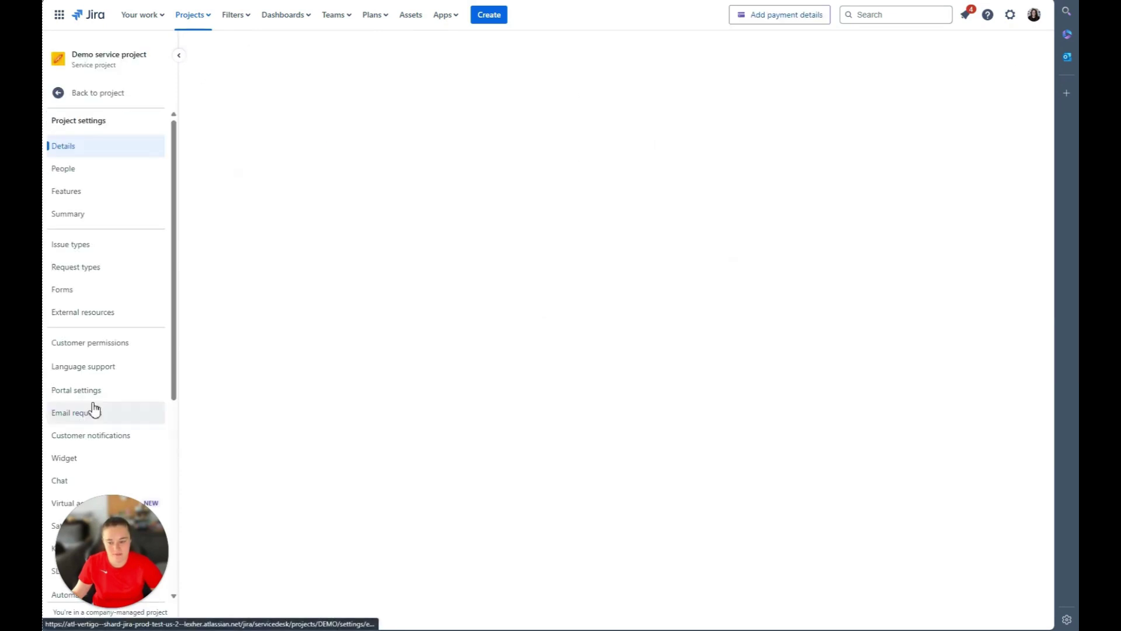
scroll(96, 408, down, 1)
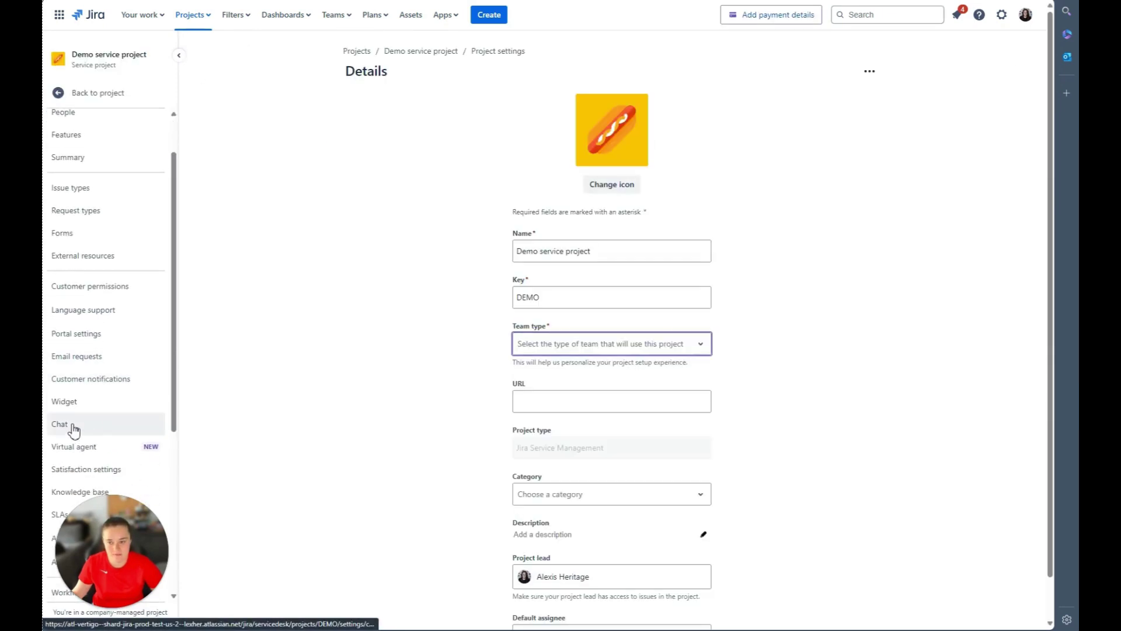
click(72, 428)
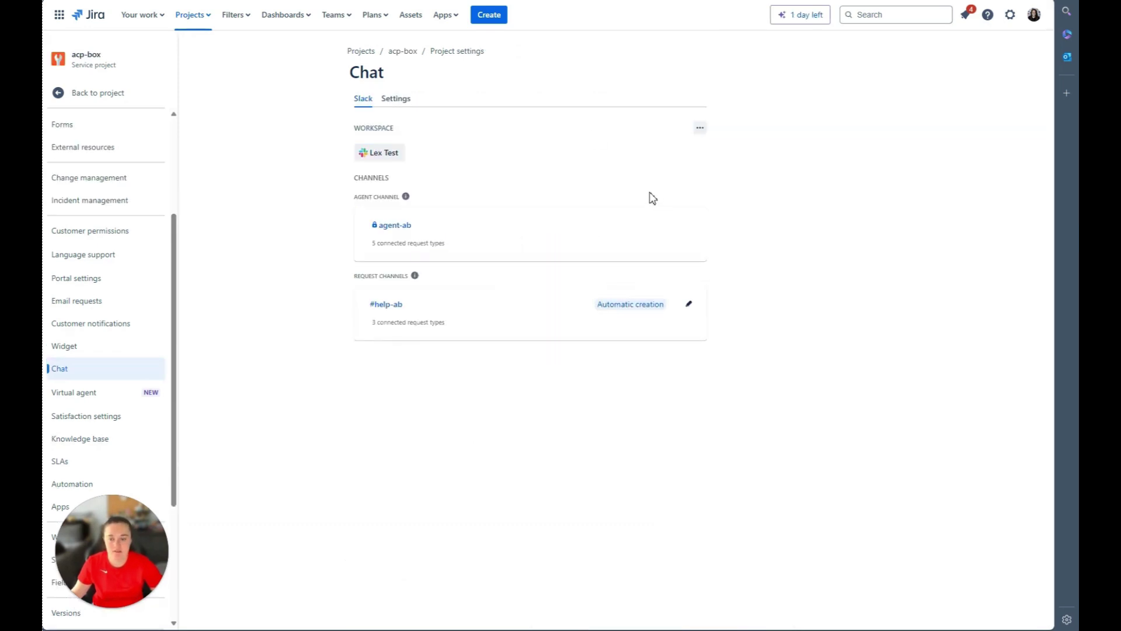
Expand the agent-ab and #help-ab cards to show their connected request types.
click(528, 257)
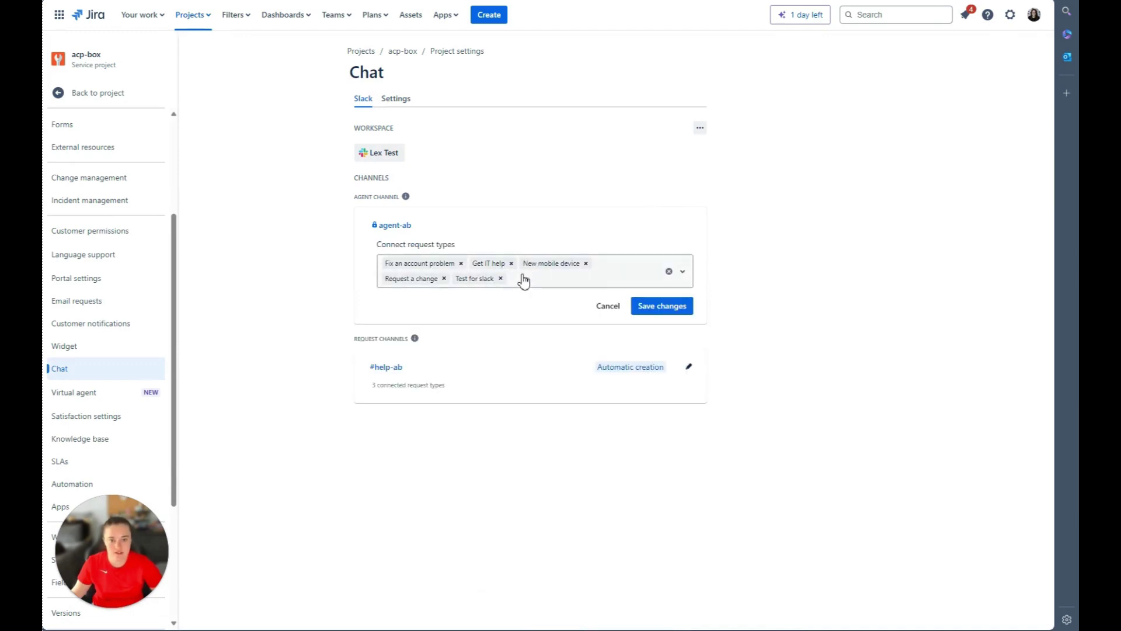
click(511, 396)
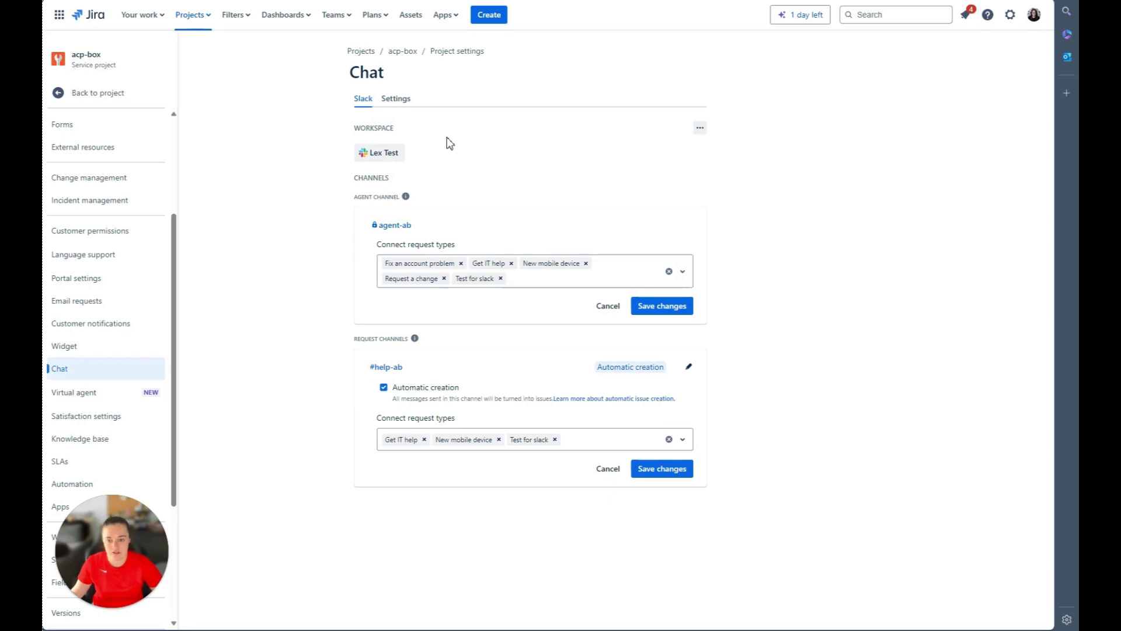
Review the Settings tab's approvals-in-chat and project-hiding options, then switch to Slack.
click(401, 102)
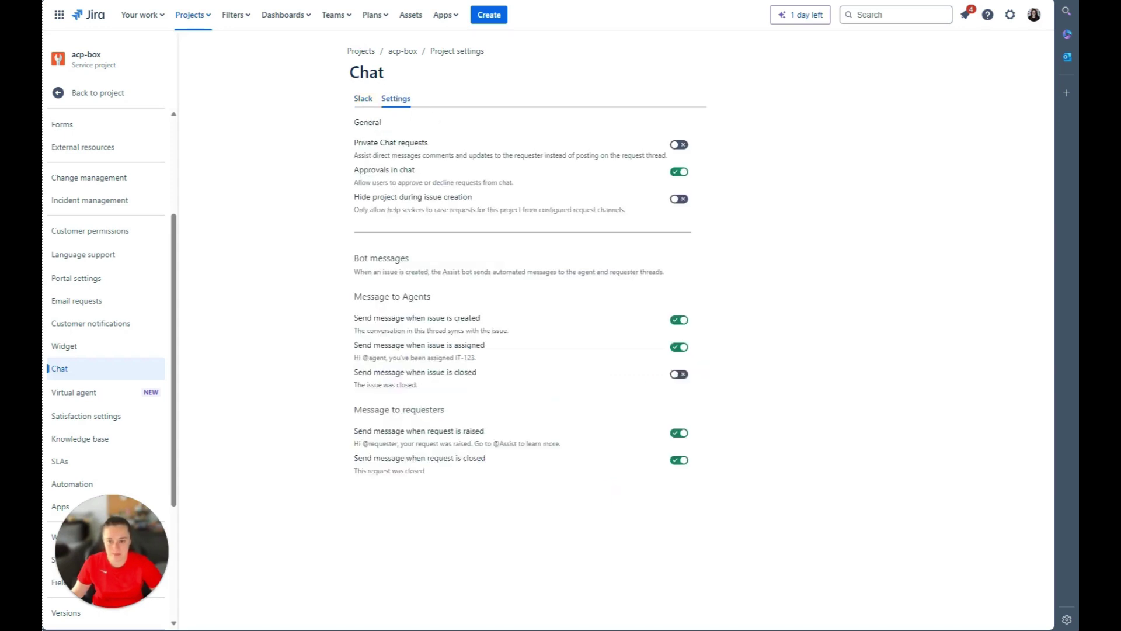
drag(629, 211, 310, 176)
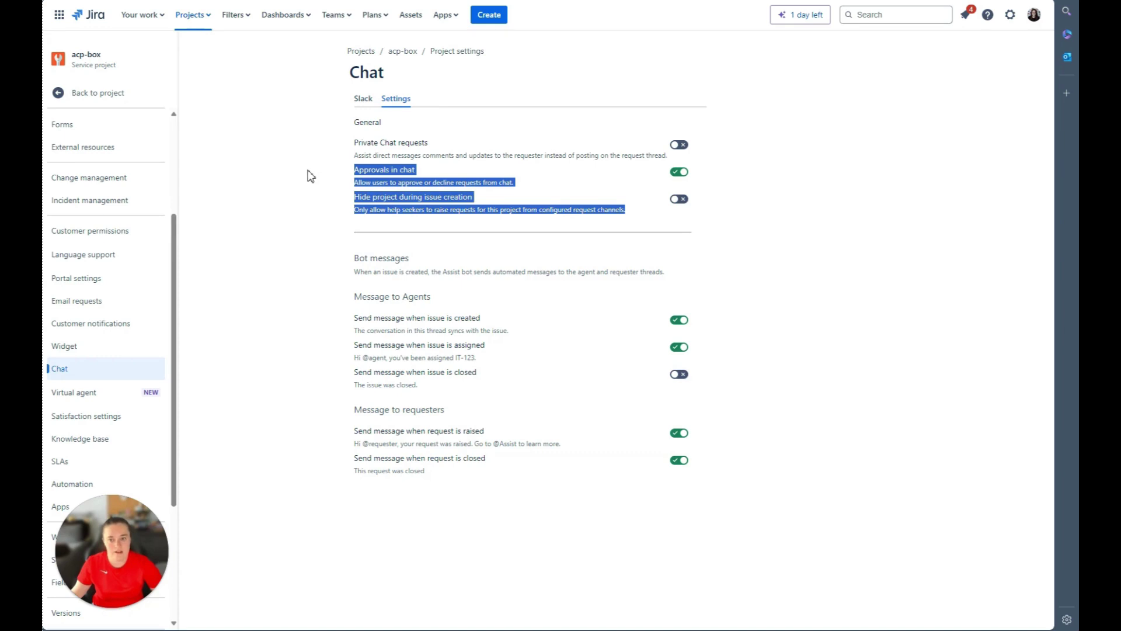
click(806, 231)
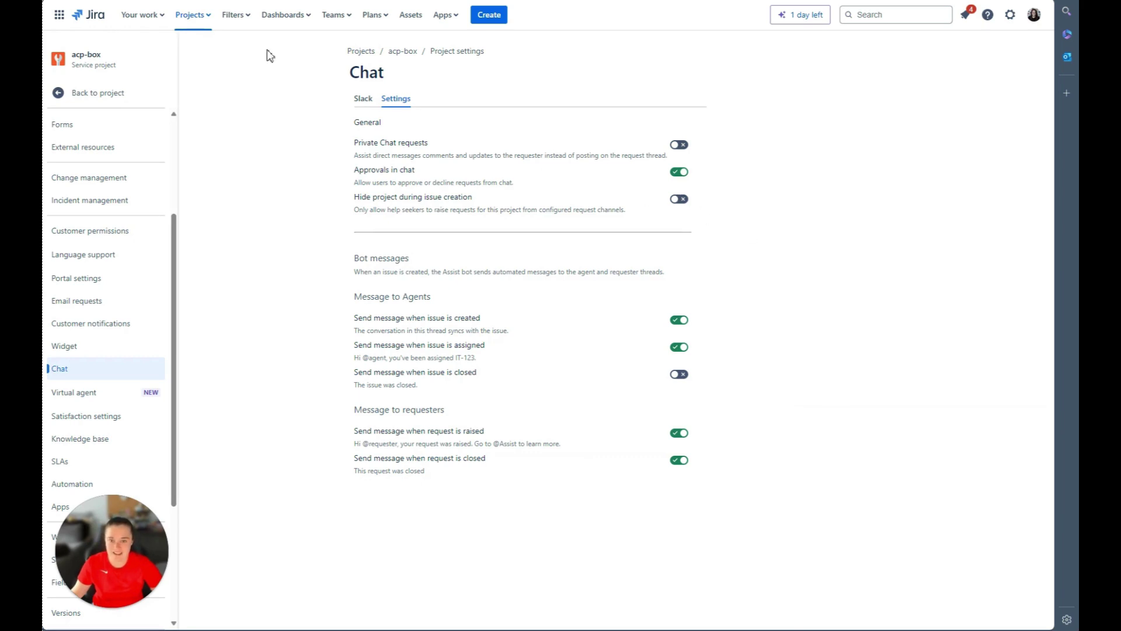
key(alt+Tab)
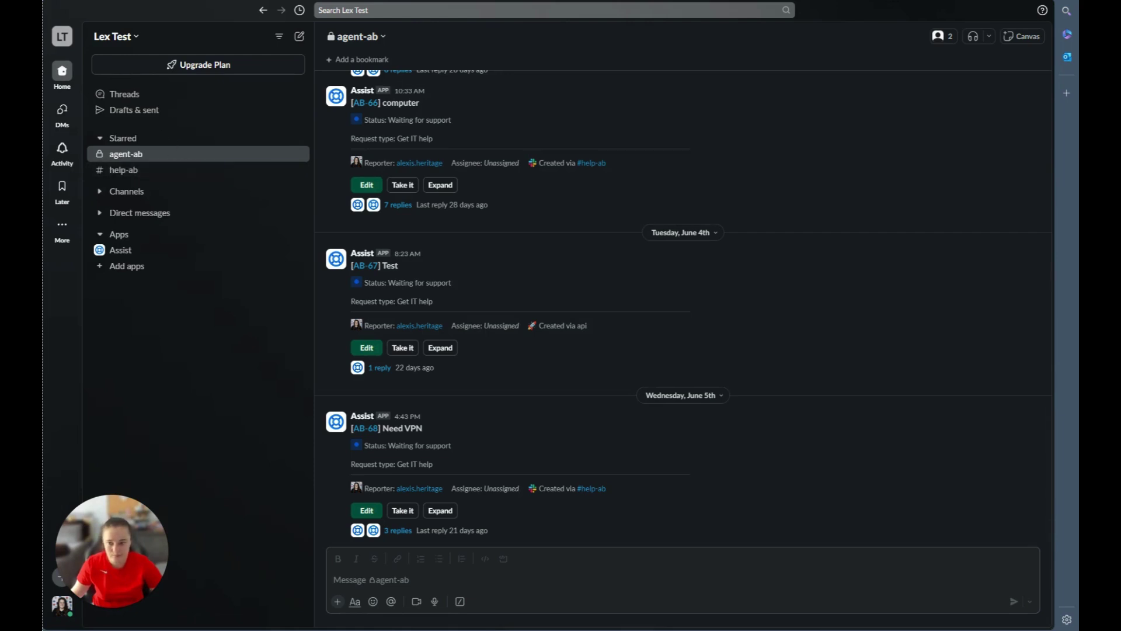
Post 'Computer on fire' in #help-ab so Assist replies with a Raise a request option.
click(135, 174)
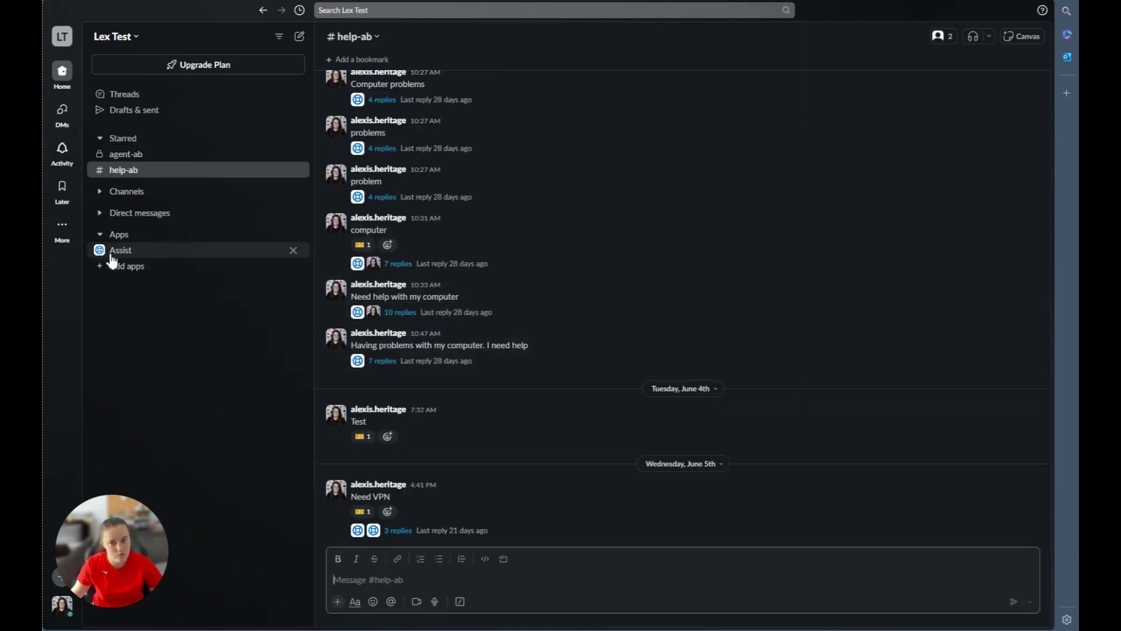
click(641, 304)
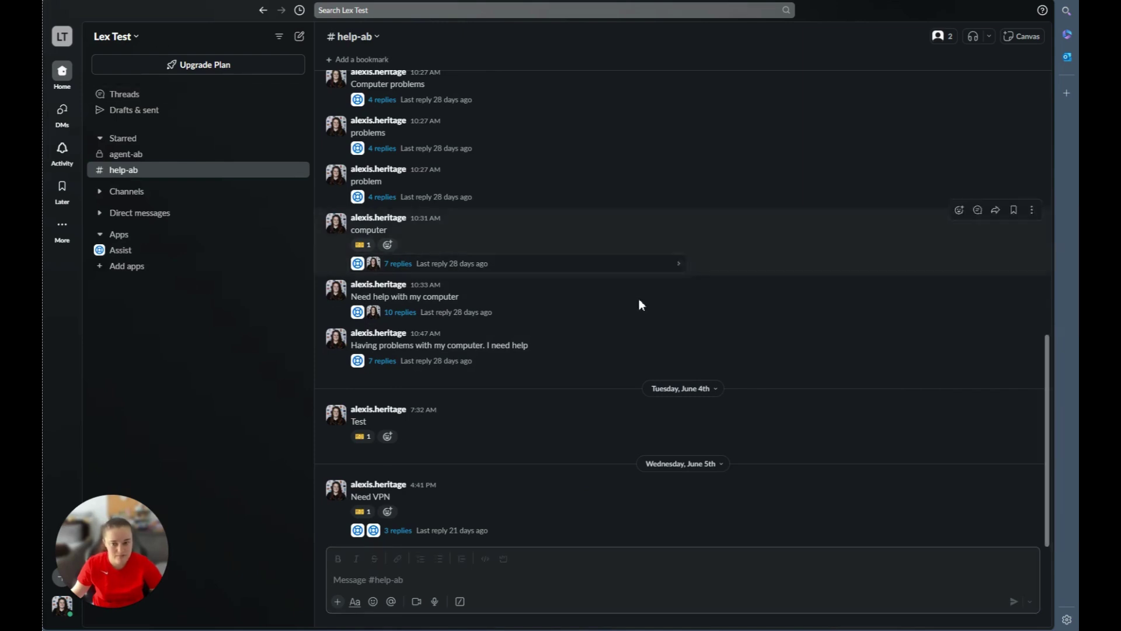
click(514, 586)
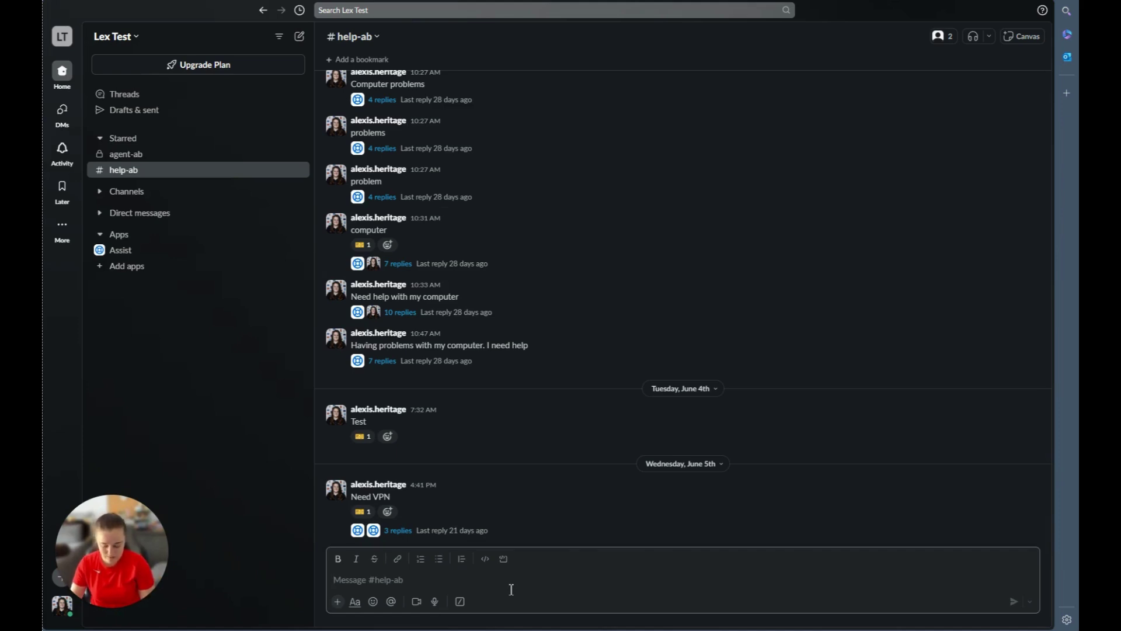
text(Computer on fire)
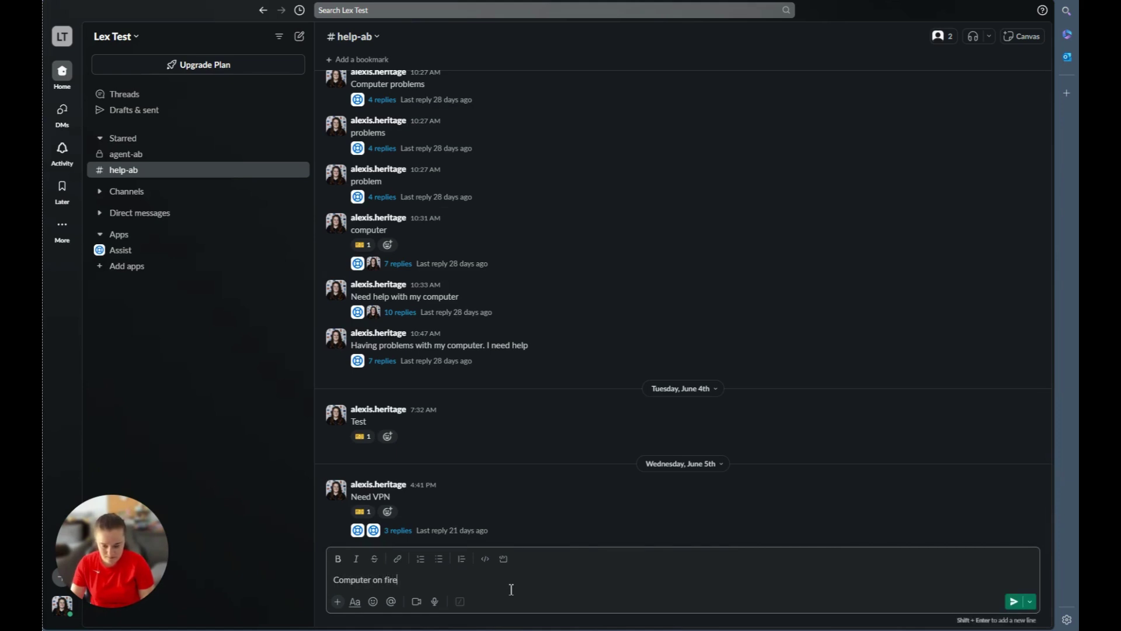
key(Return)
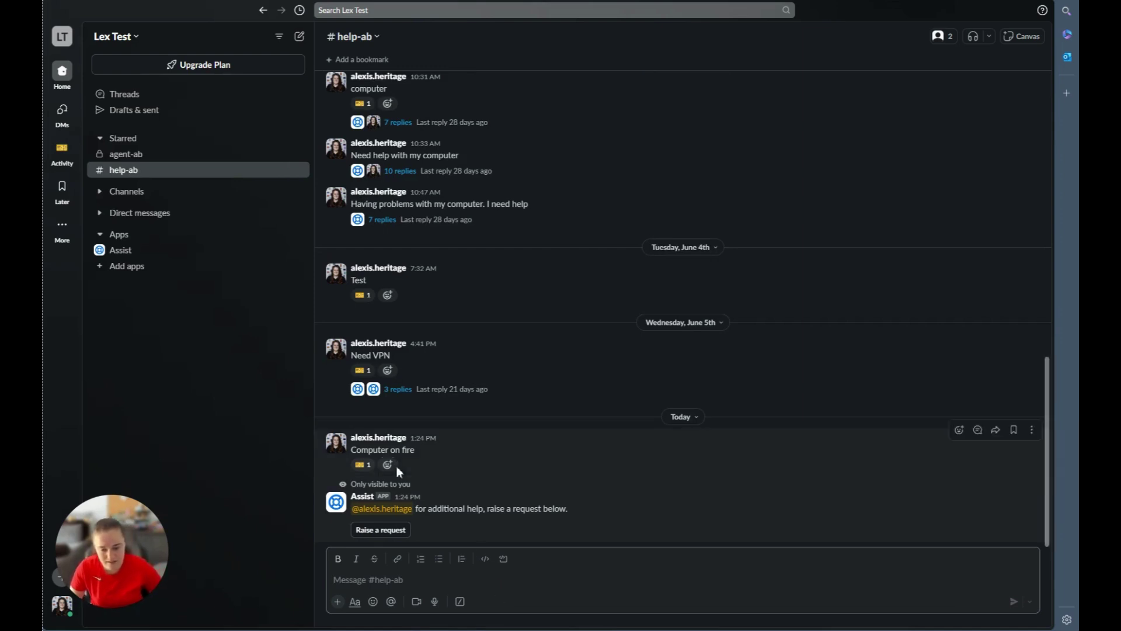
mouse_move(365, 472)
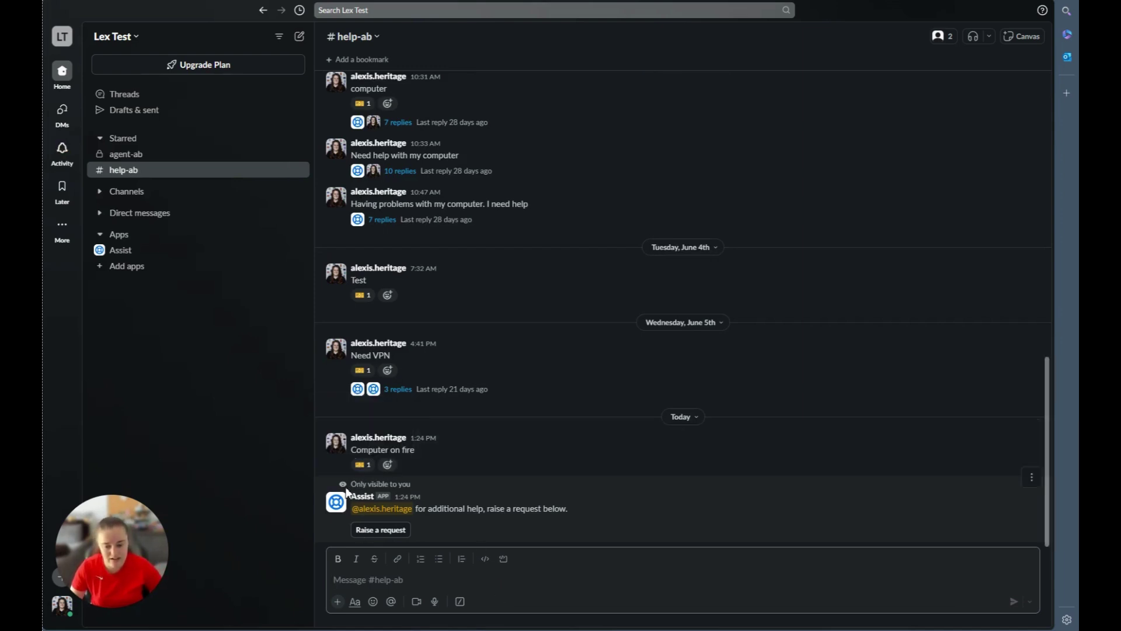
Submit a Get IT help request with yourself as reporter and description 'Its melting. Help'.
click(377, 532)
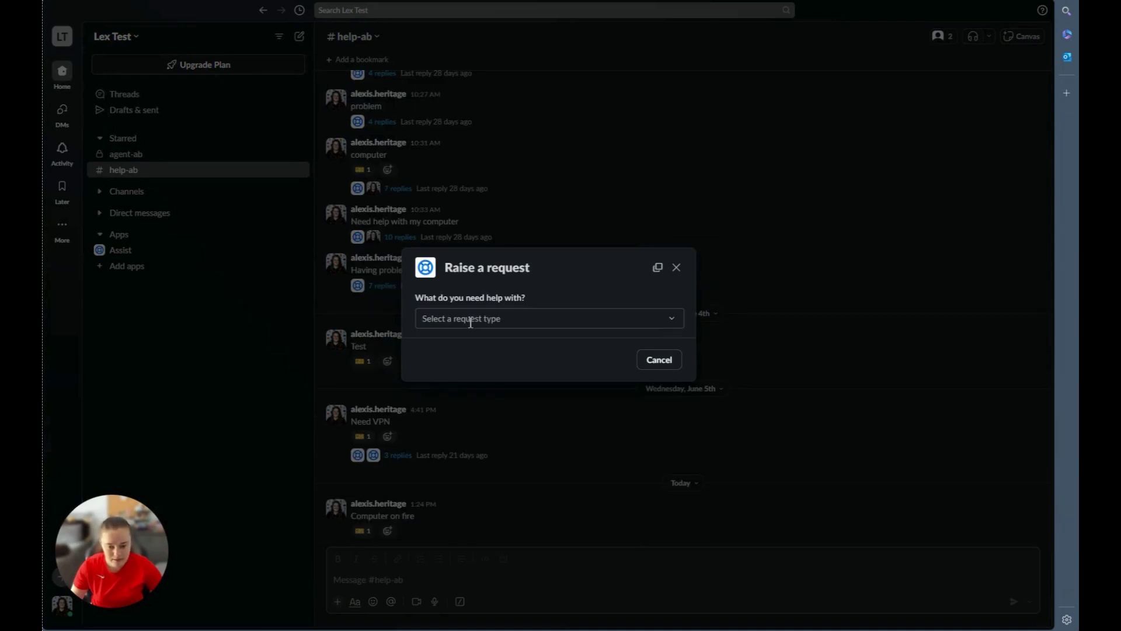
click(533, 318)
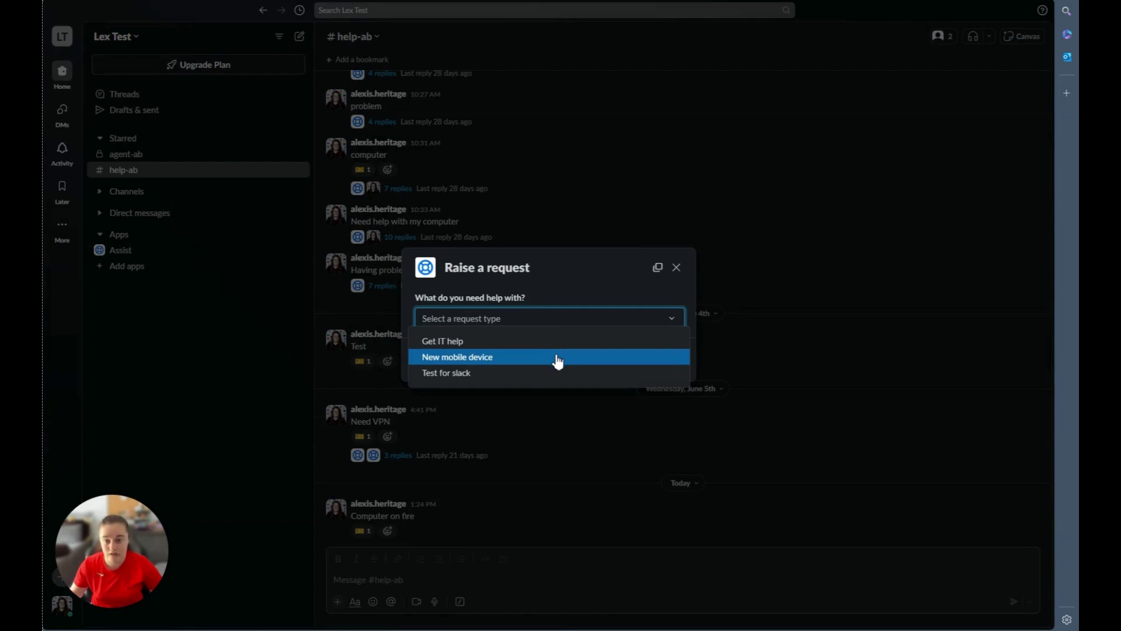
click(467, 342)
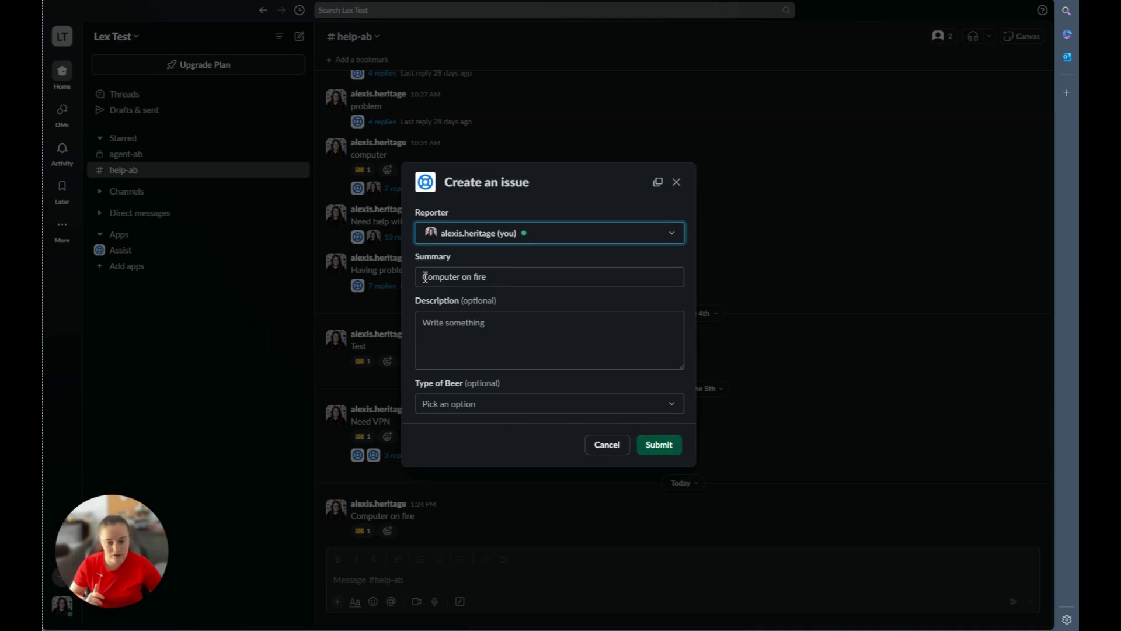
key(Tab)
key(Tab)
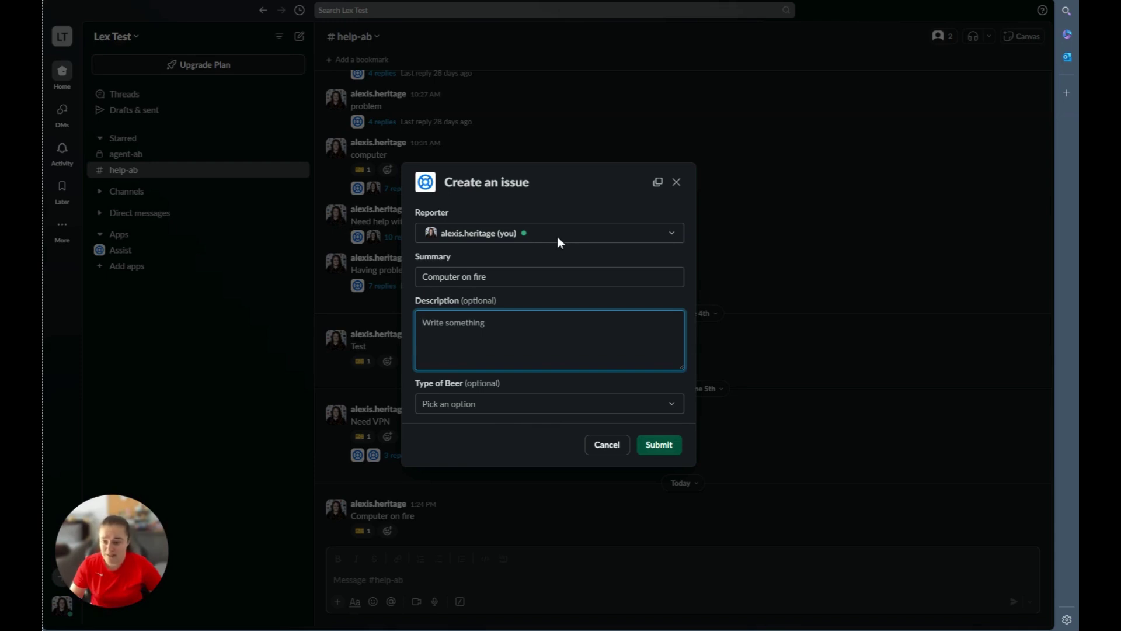
click(557, 237)
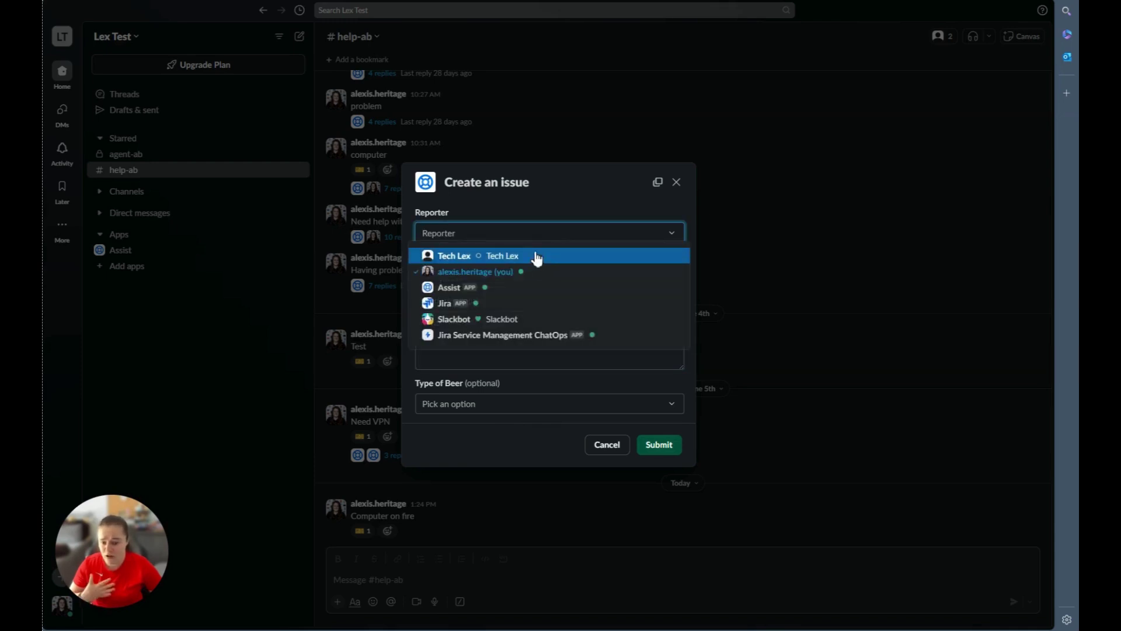
click(546, 204)
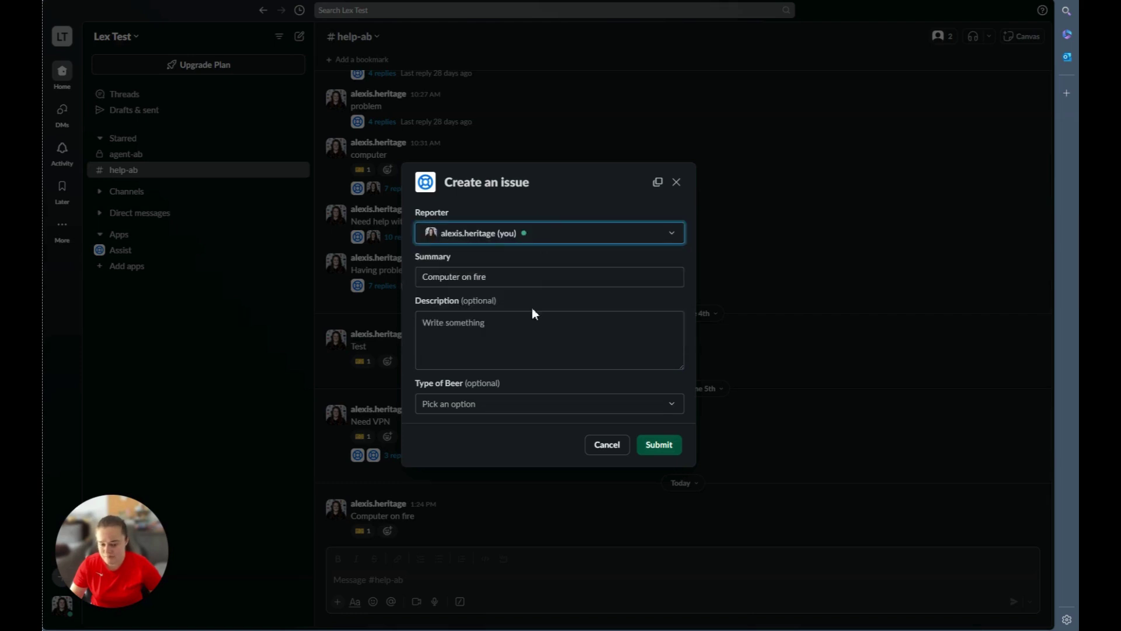
click(539, 345)
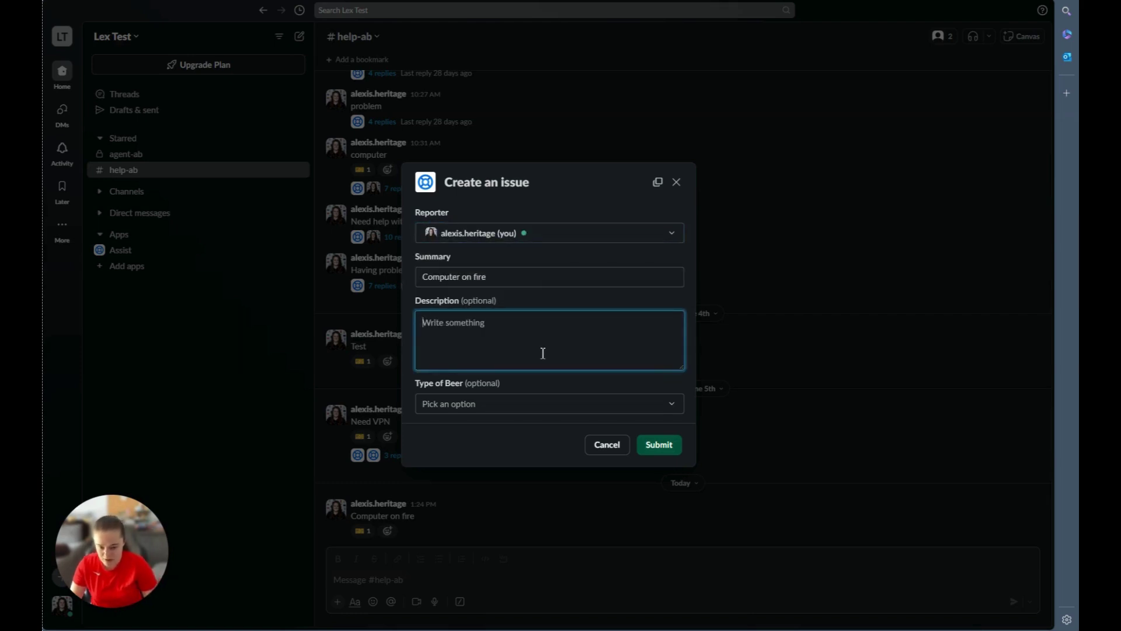
text(Its melting. Help)
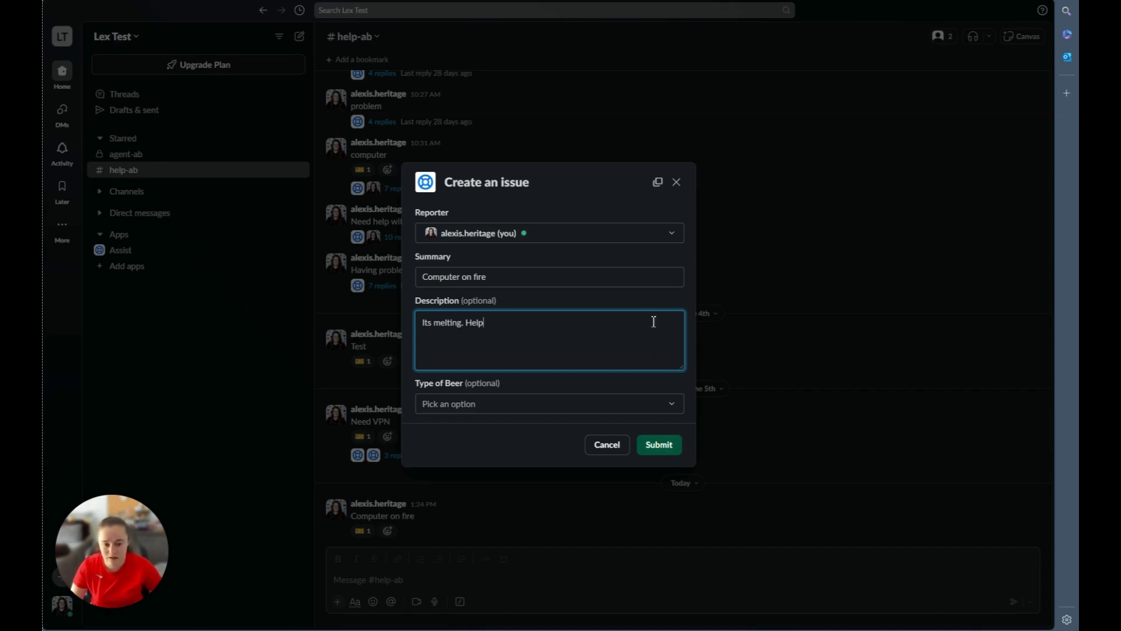
click(671, 451)
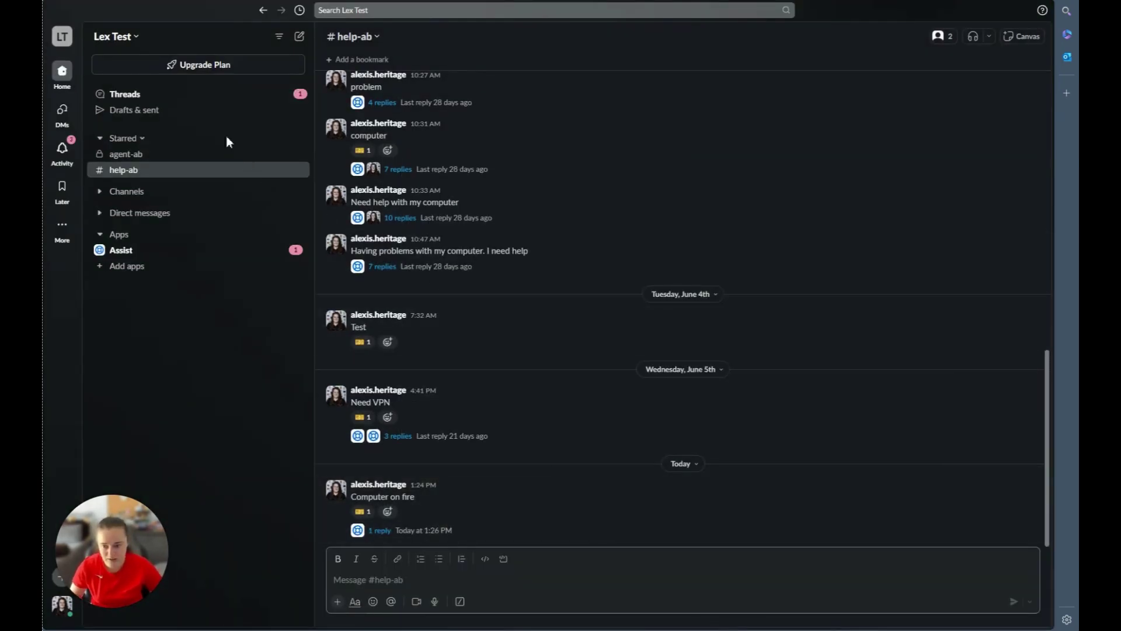
Go to the Assist direct messages and open the AB-71 'Computer on fire' thread.
click(477, 532)
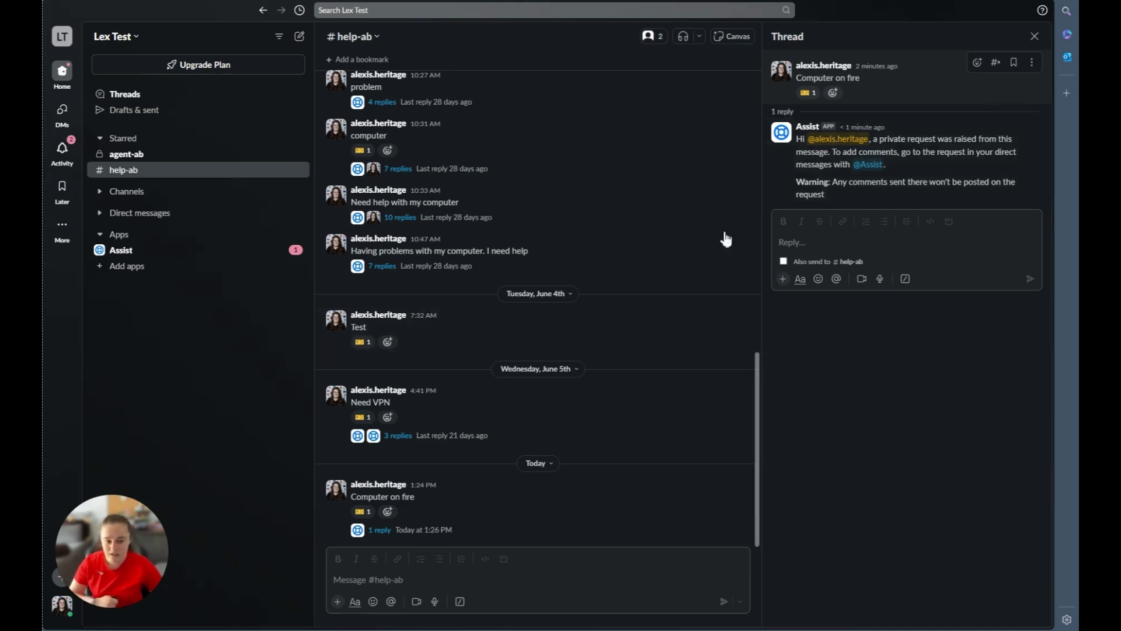
click(875, 167)
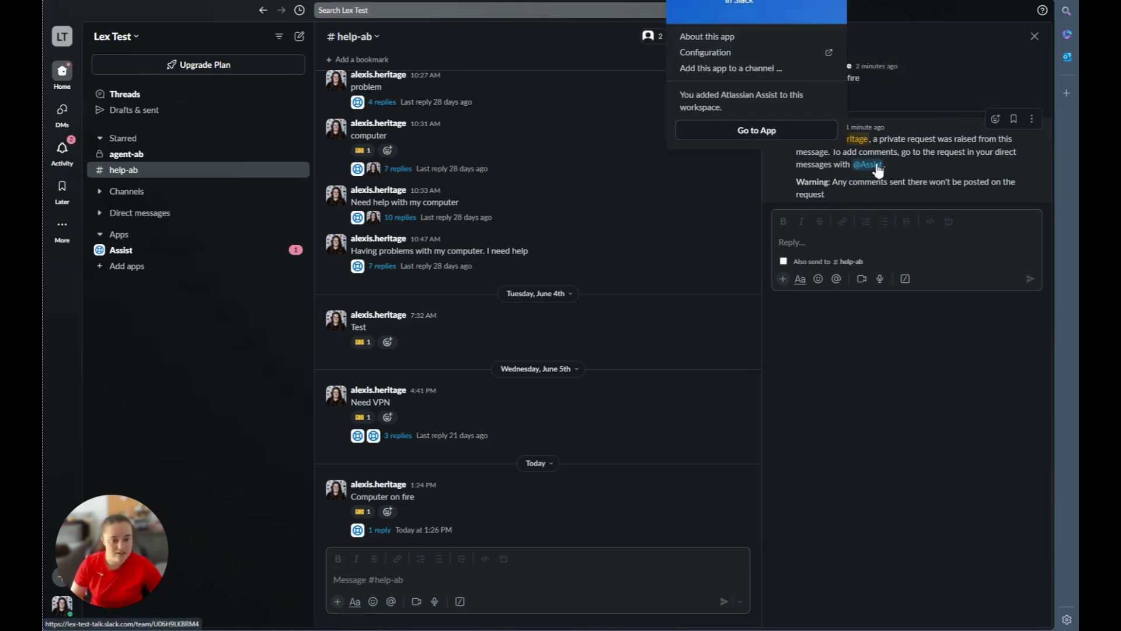
click(769, 201)
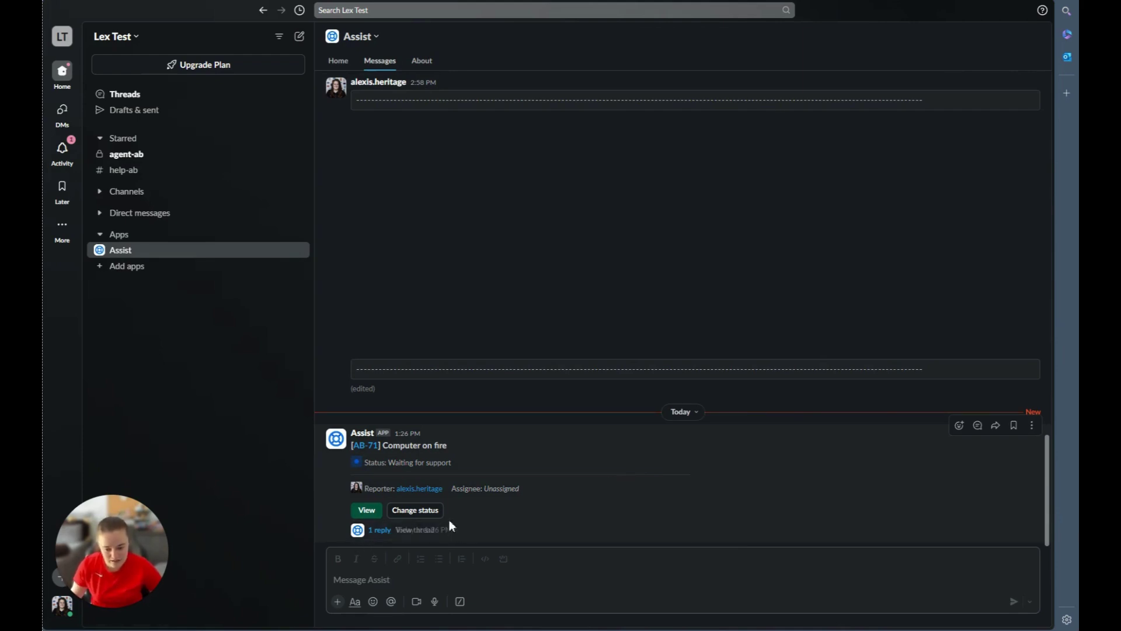
click(470, 532)
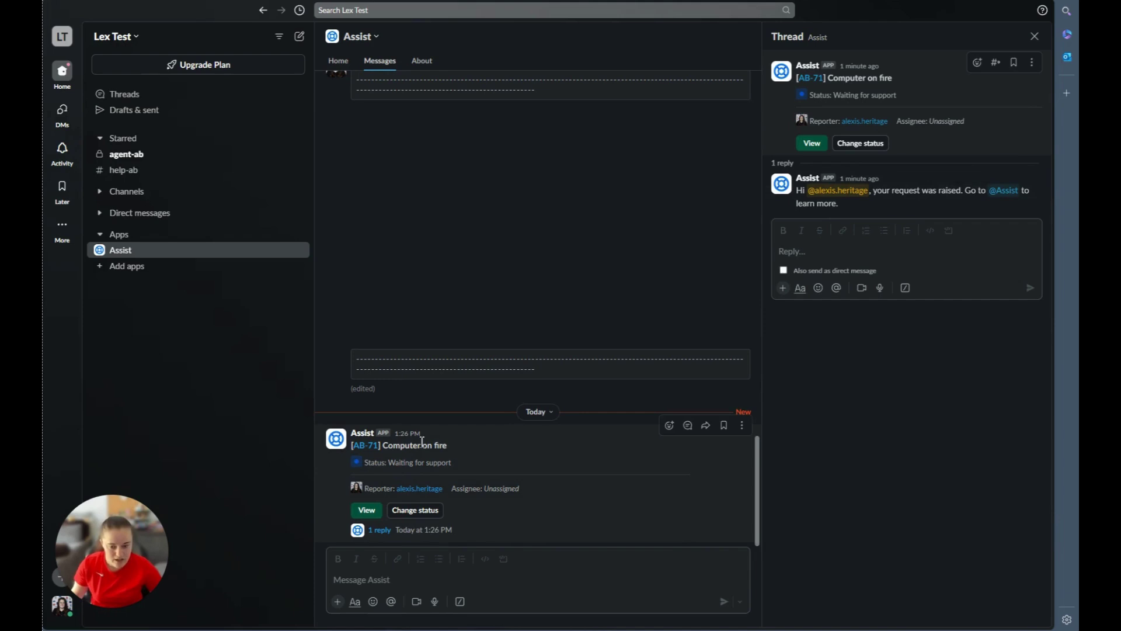
View request AB-71 in the help portal, then return to the Slack thread.
click(364, 450)
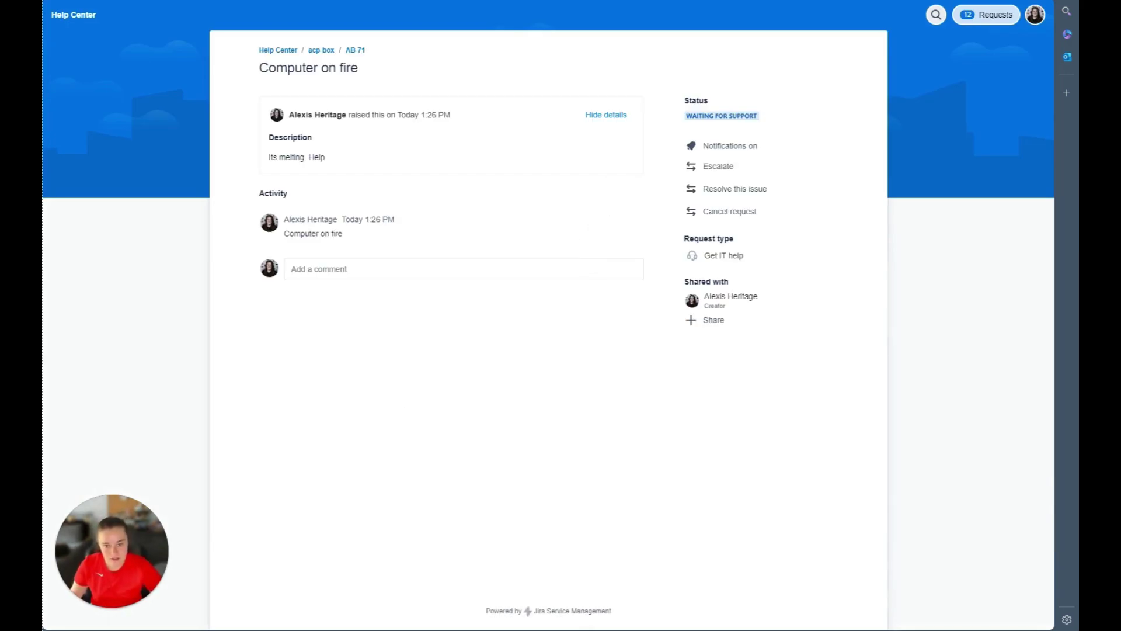
key(alt+Tab)
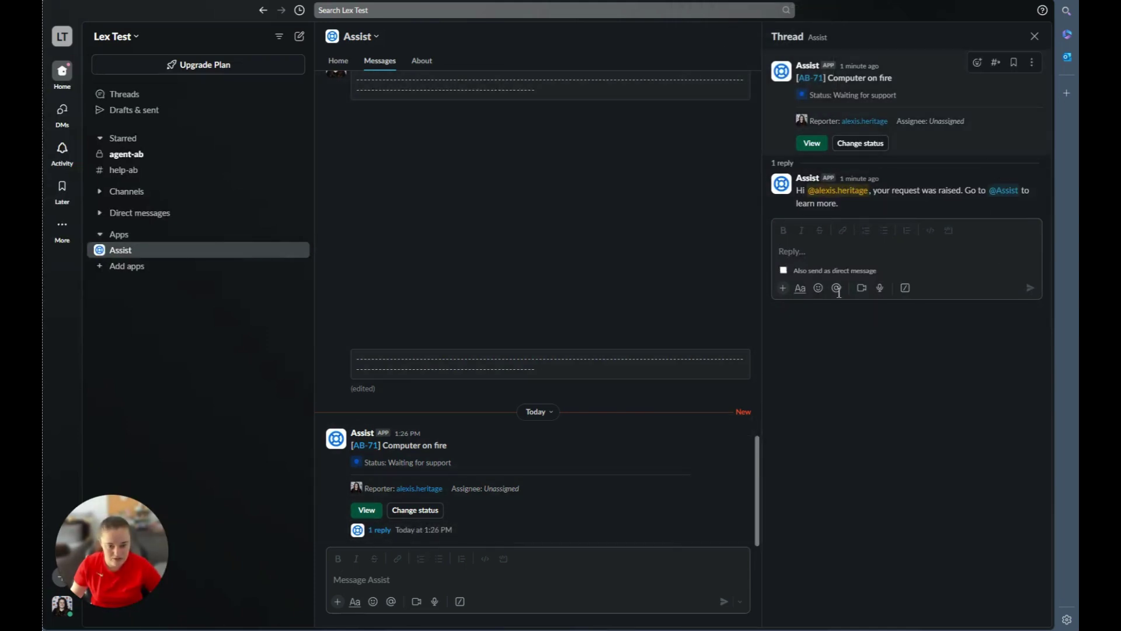
Reply 'Its not on fire anymore' in the AB-71 thread.
click(839, 247)
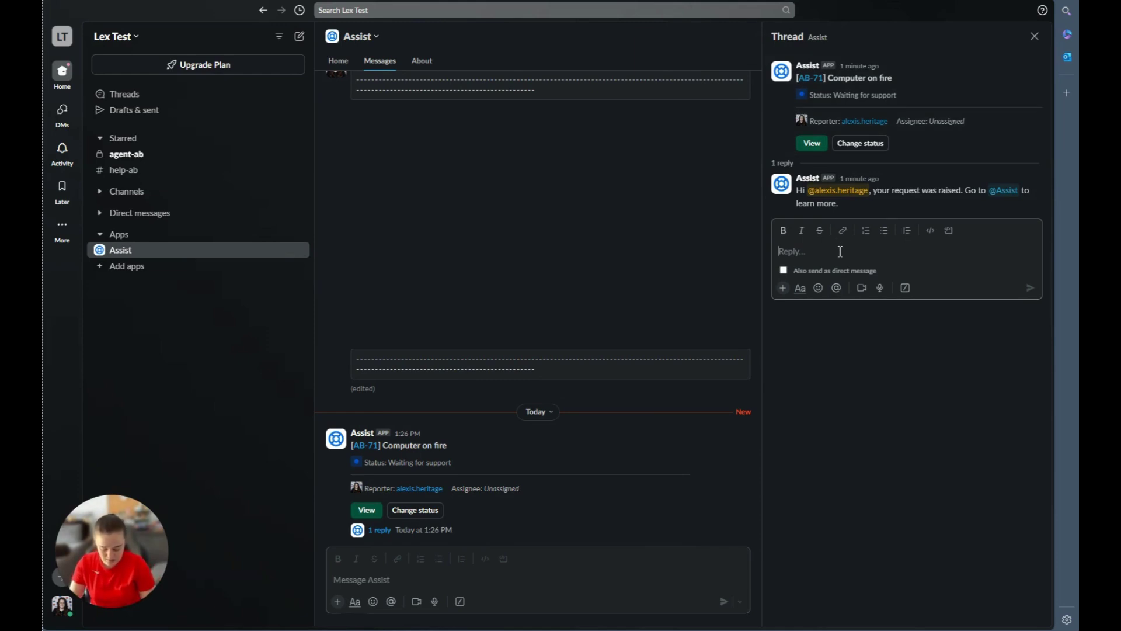
text(Its)
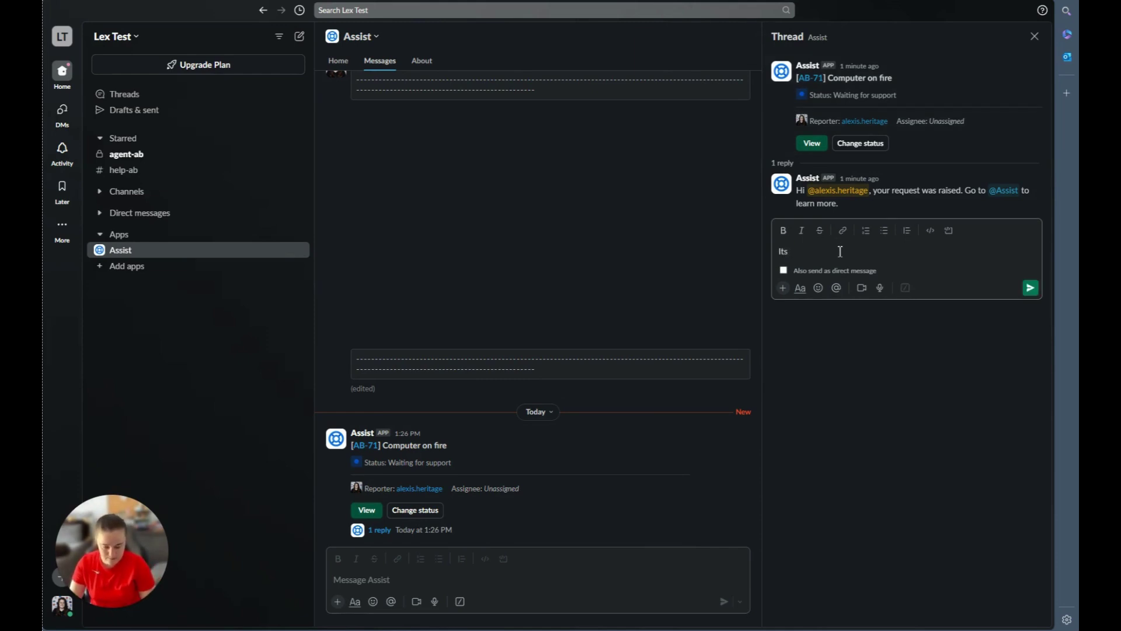
text( not on fire anymore)
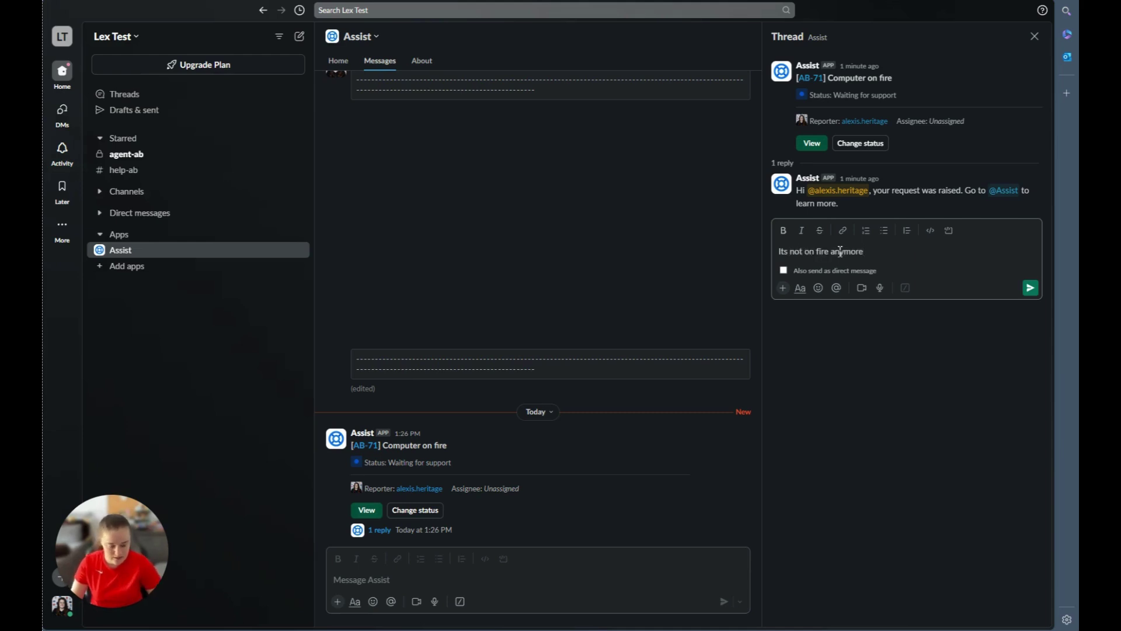
key(Return)
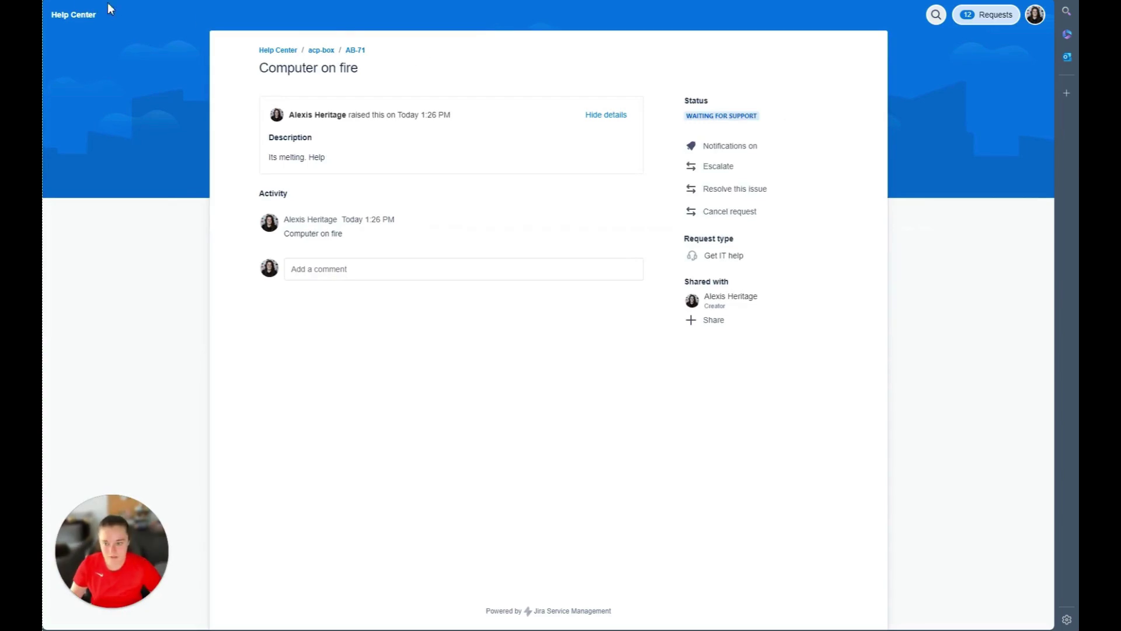
Reload AB-71 to show the Slack reply as a new comment, then return to Slack.
key(F5)
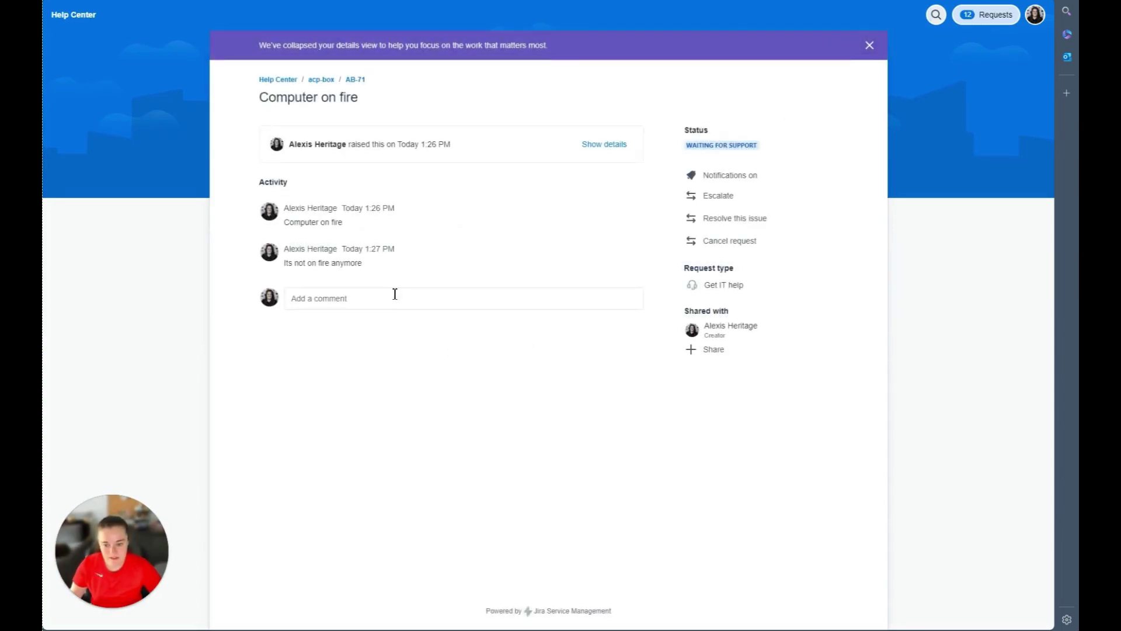
drag(376, 270, 300, 282)
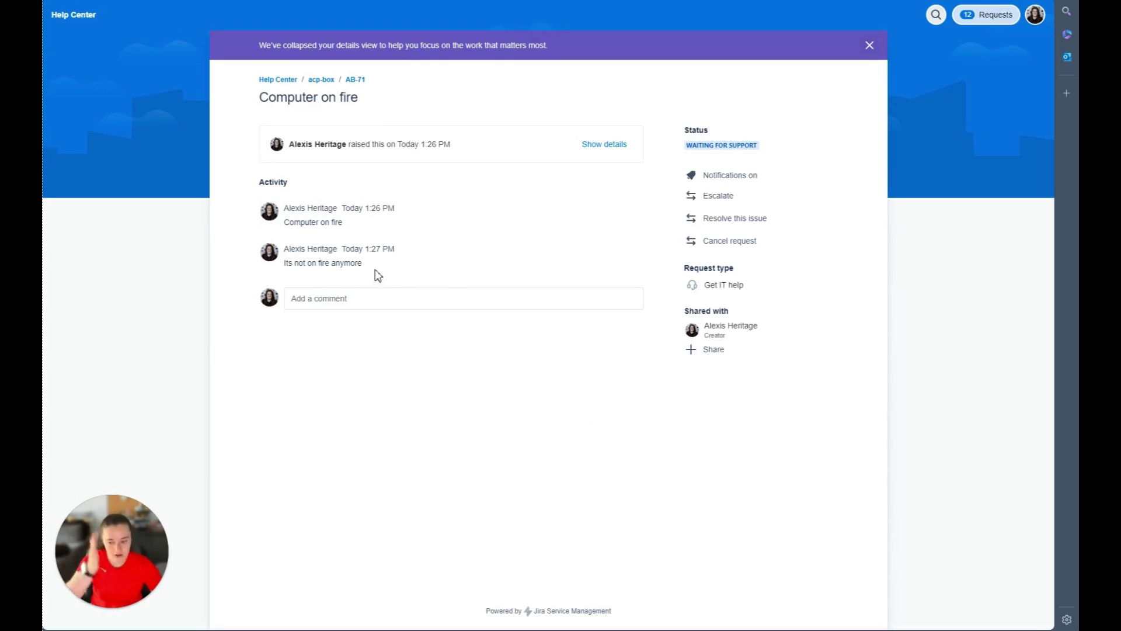
key(ctrl+Tab)
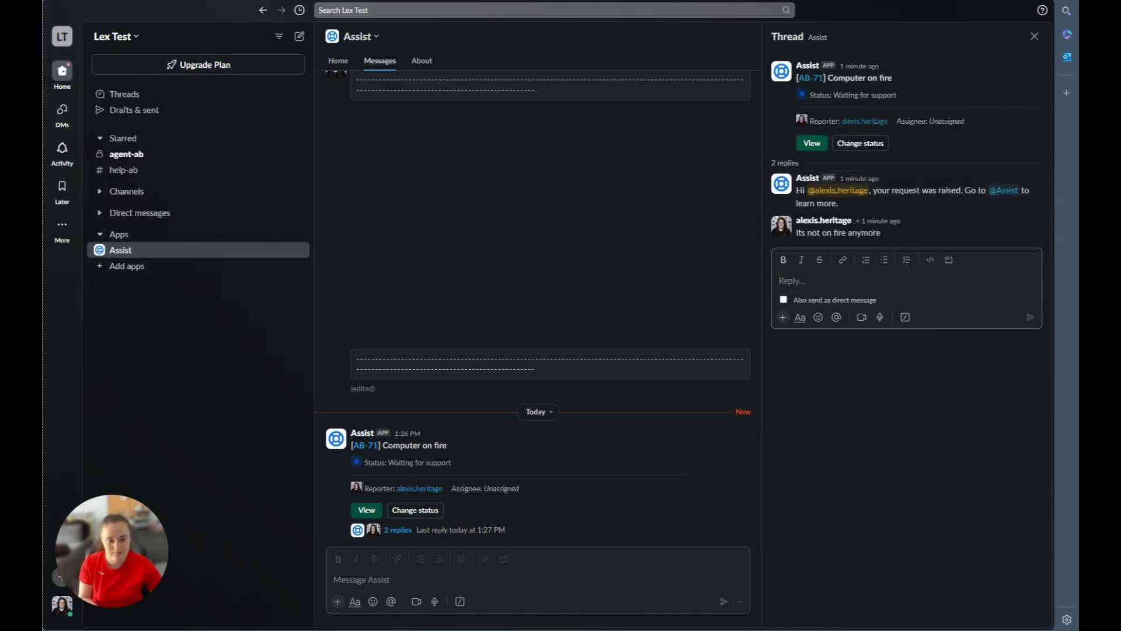
Go to the Assist app's Home page and start a new Raise a request dialog.
click(425, 145)
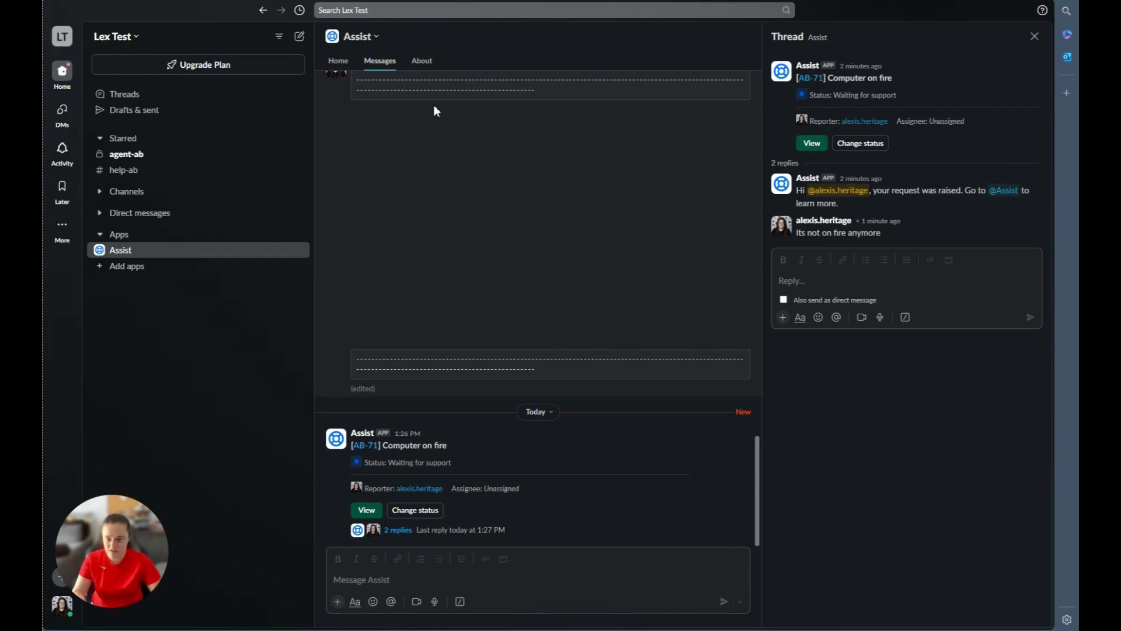
click(339, 64)
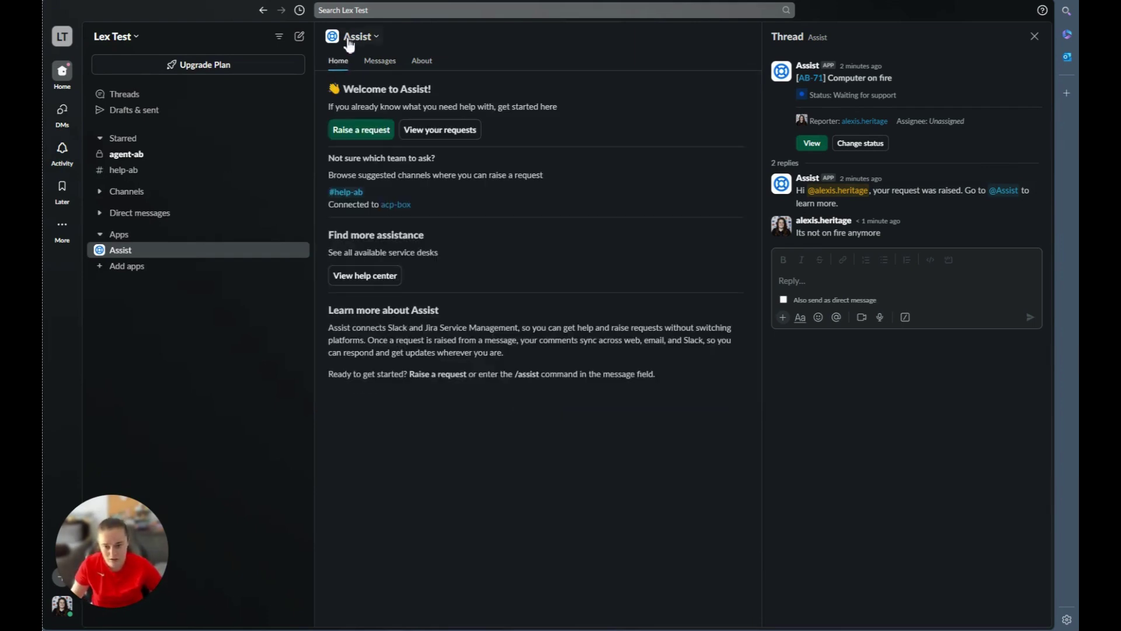
click(370, 143)
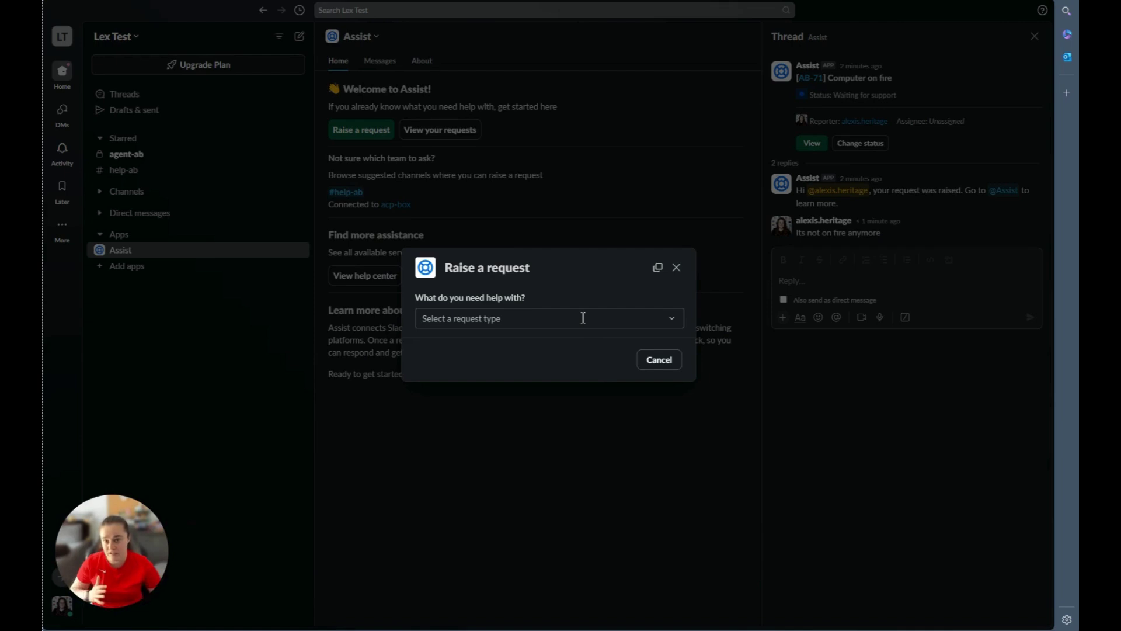
Choose the Get IT help request type, then cancel the Create an issue form.
click(590, 320)
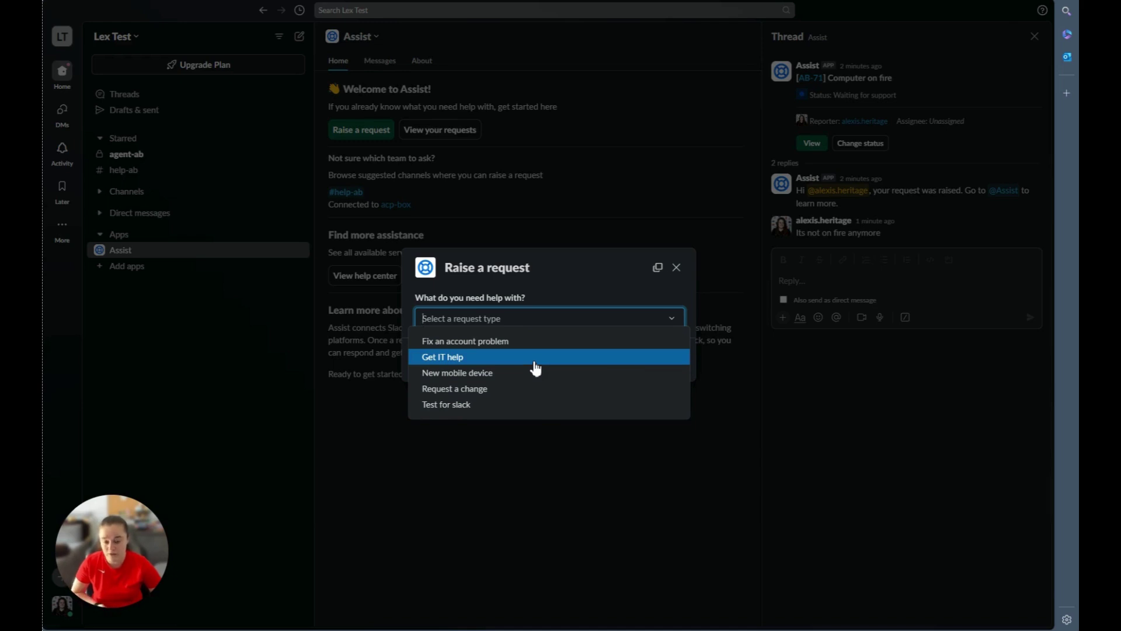
click(536, 367)
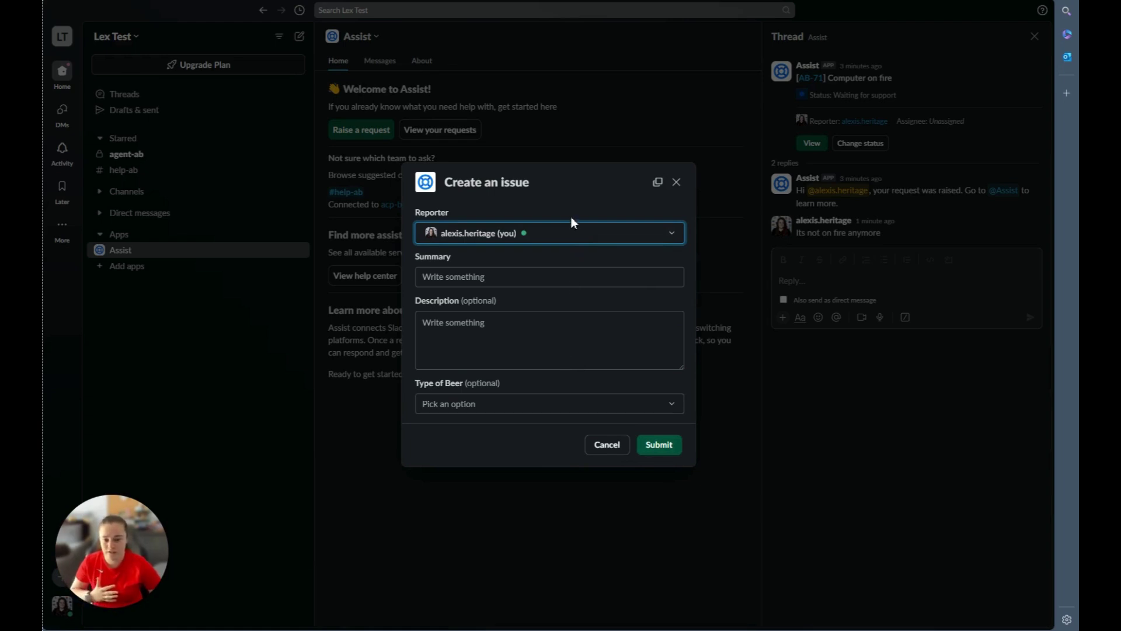
click(605, 447)
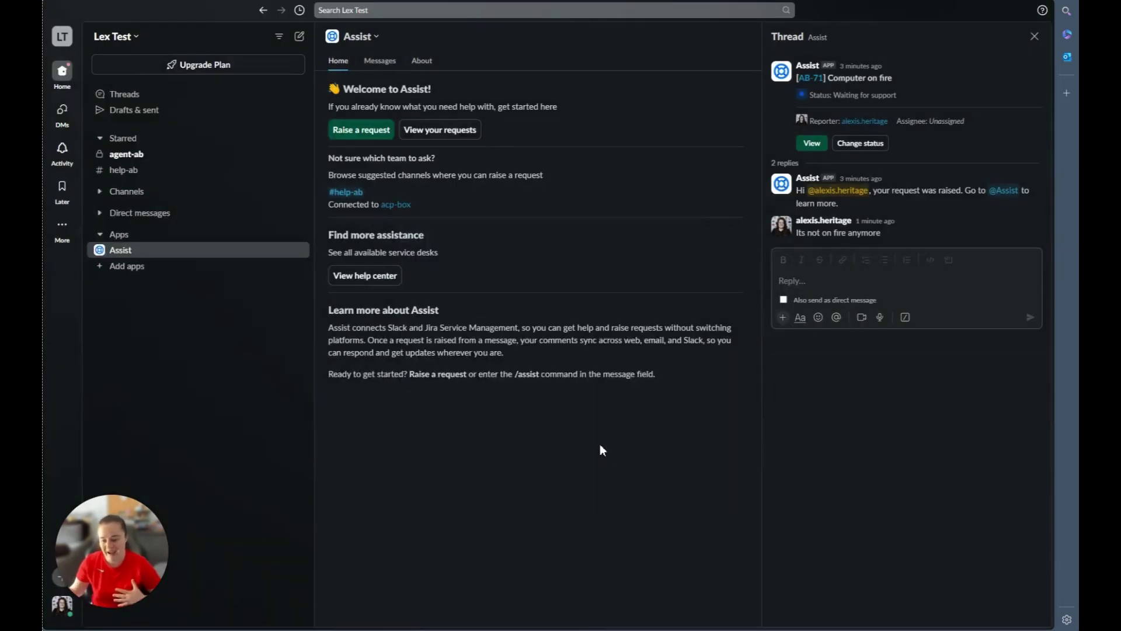
Start a New mobile device request with the other test user as reporter.
click(367, 130)
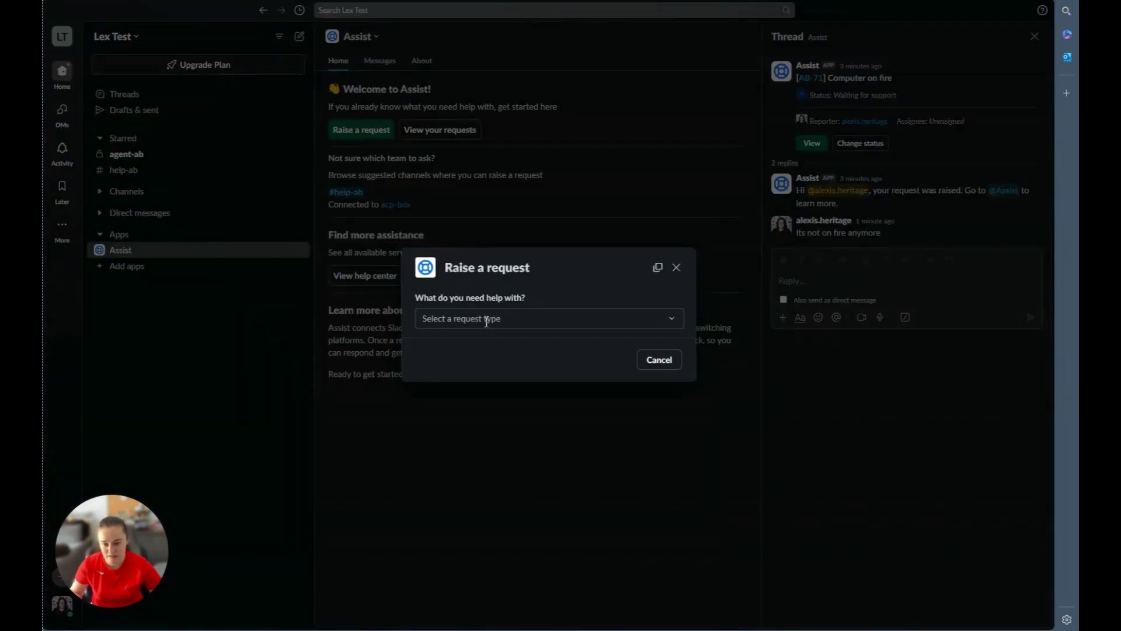
click(488, 320)
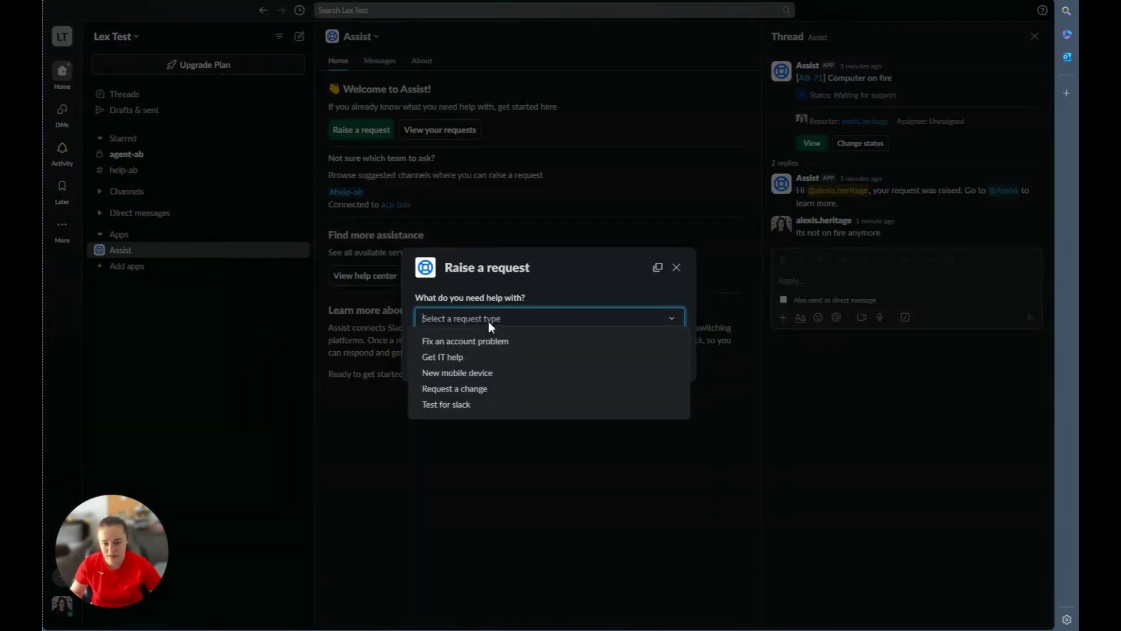
click(506, 379)
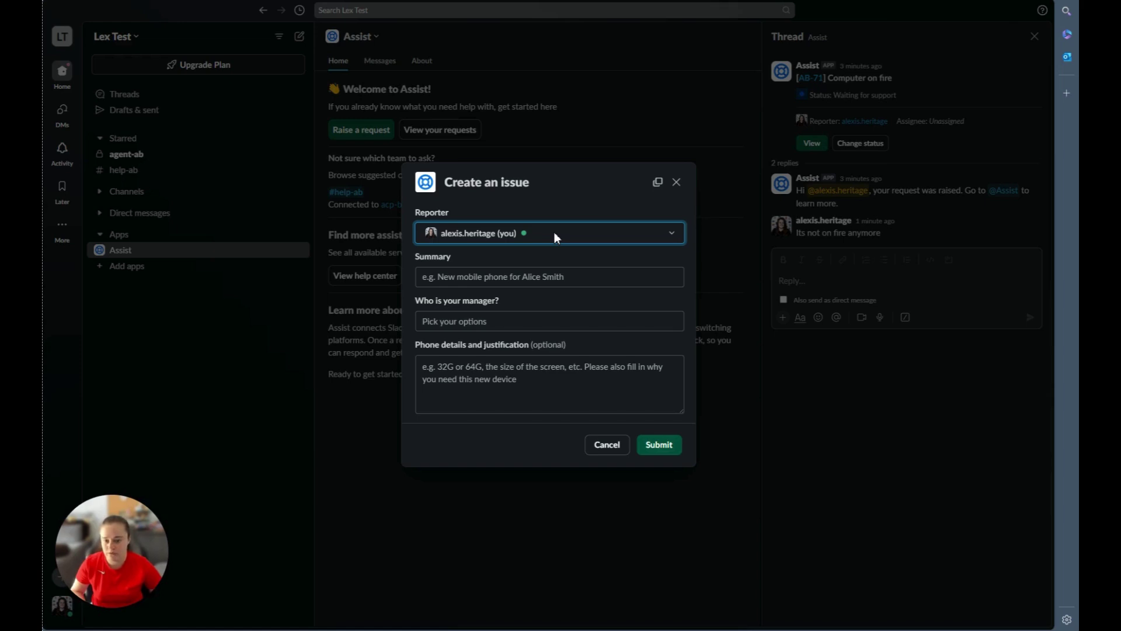
click(555, 233)
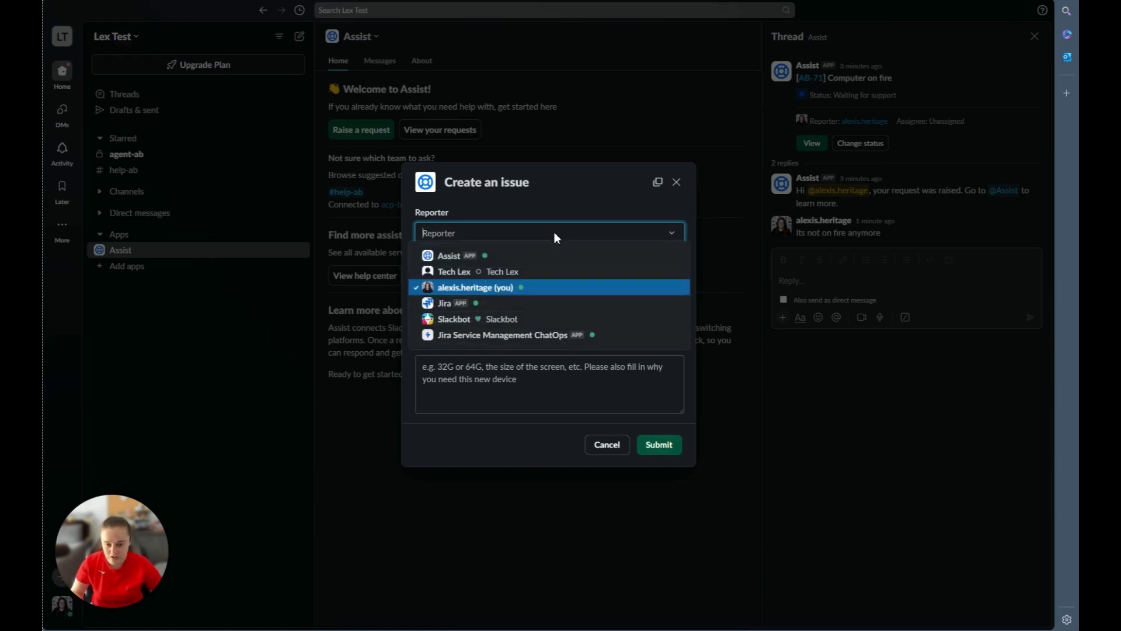
click(555, 273)
Enter a summary saying the user needs a new phone, pick the manager, and submit.
click(556, 279)
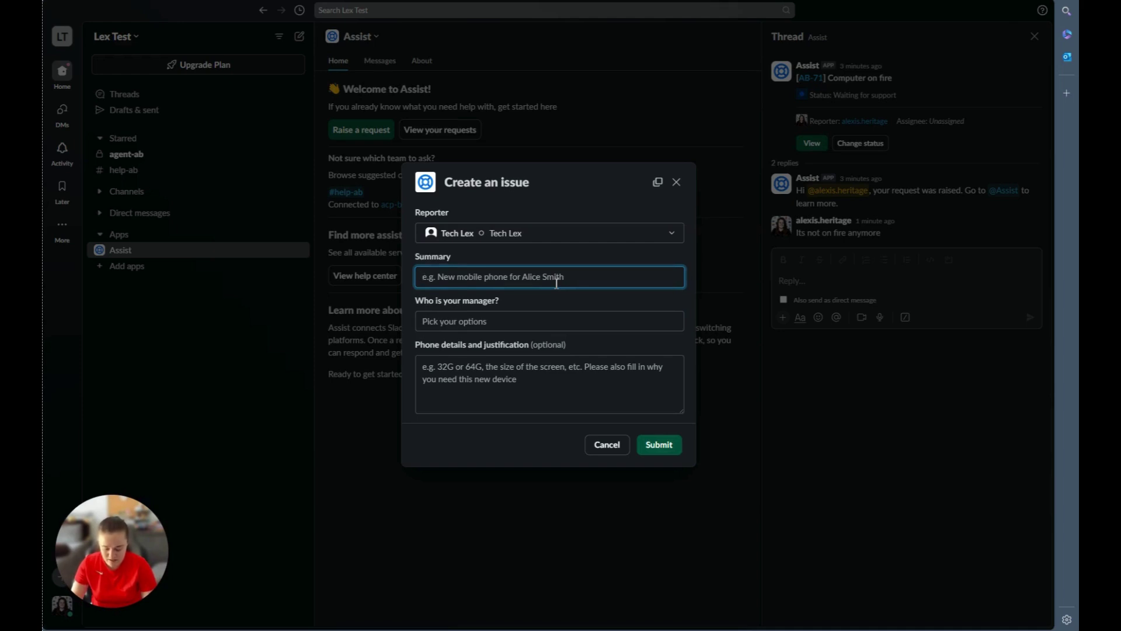
text(Lex needs a n)
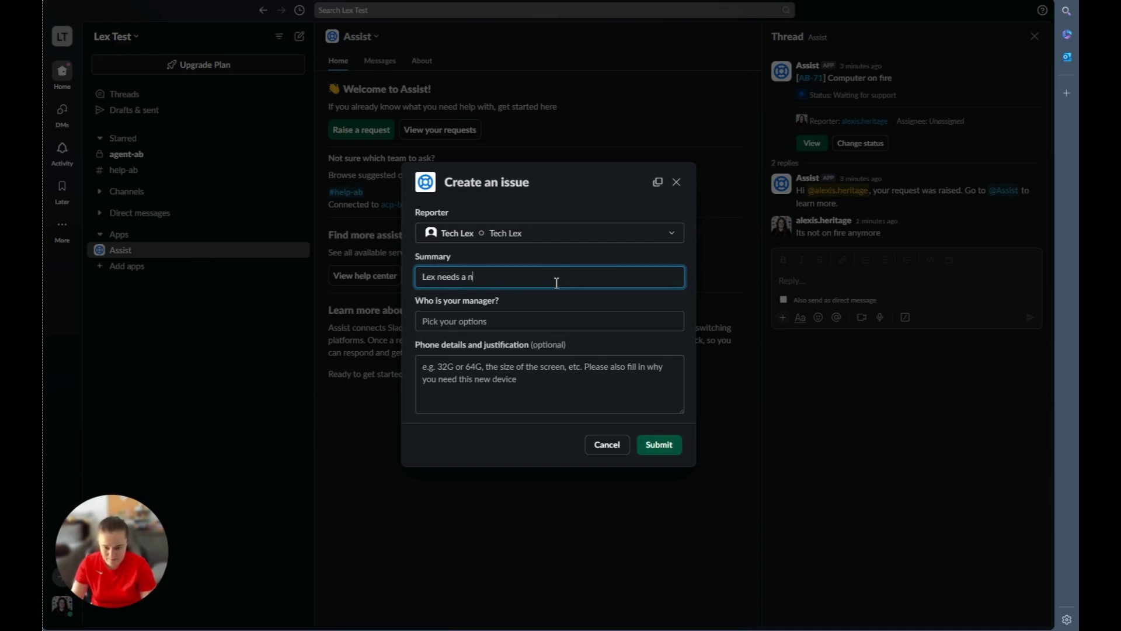
text(ew phone)
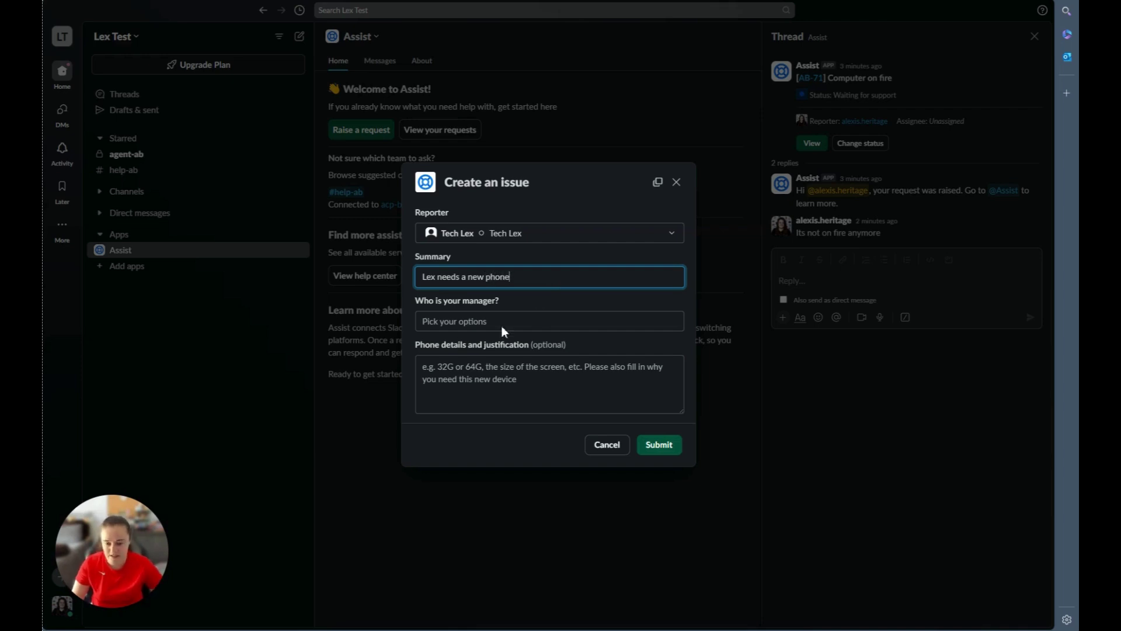
click(466, 321)
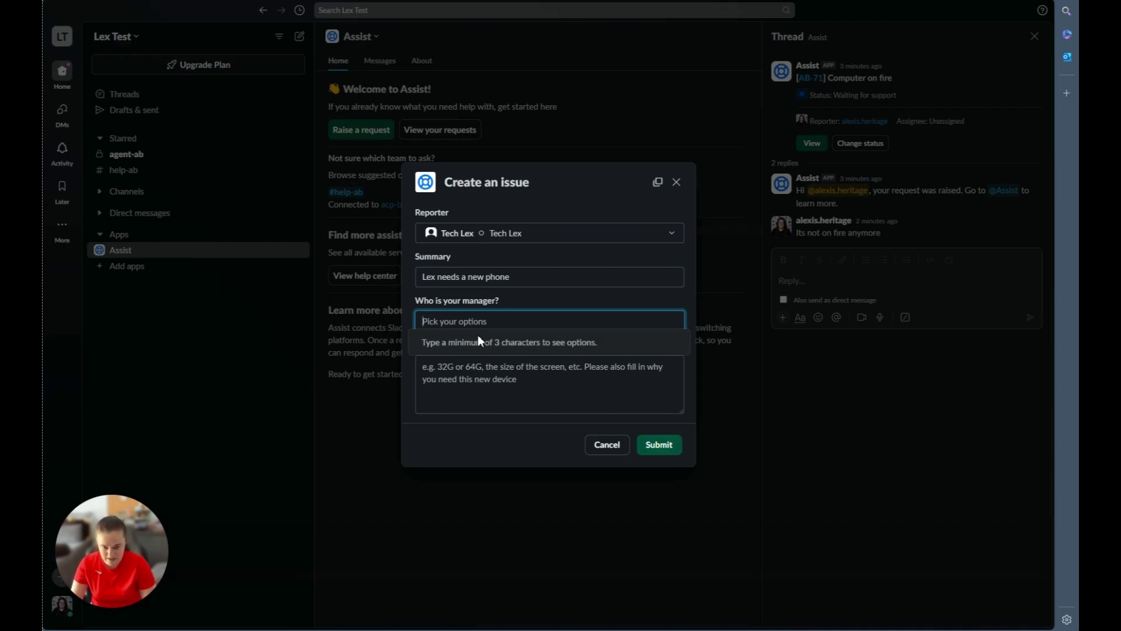
text(Ale)
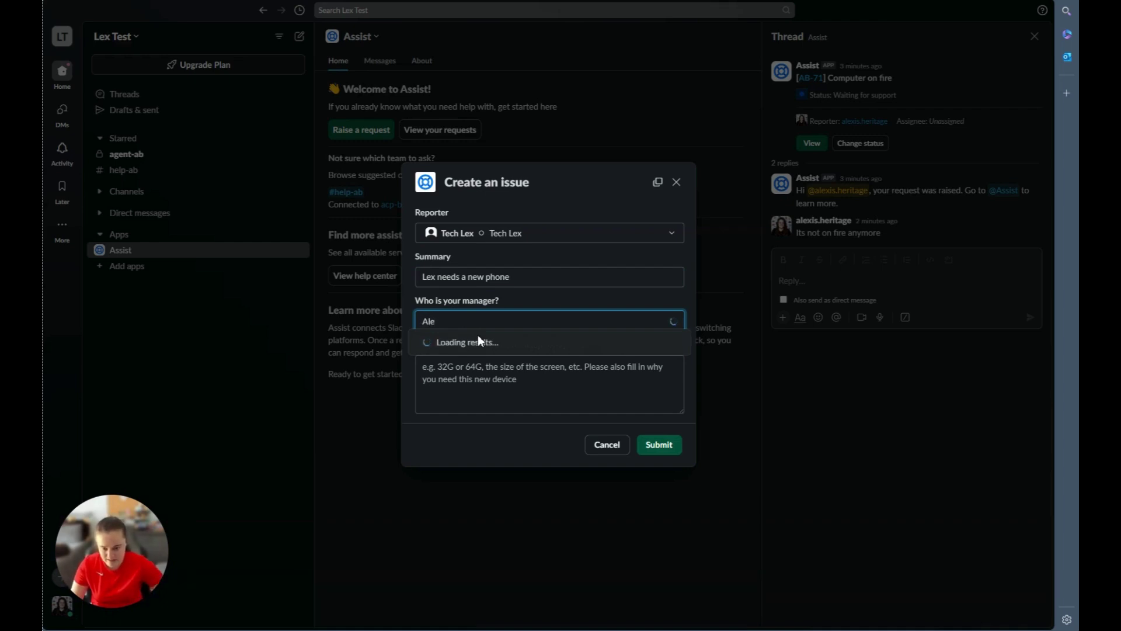
click(513, 376)
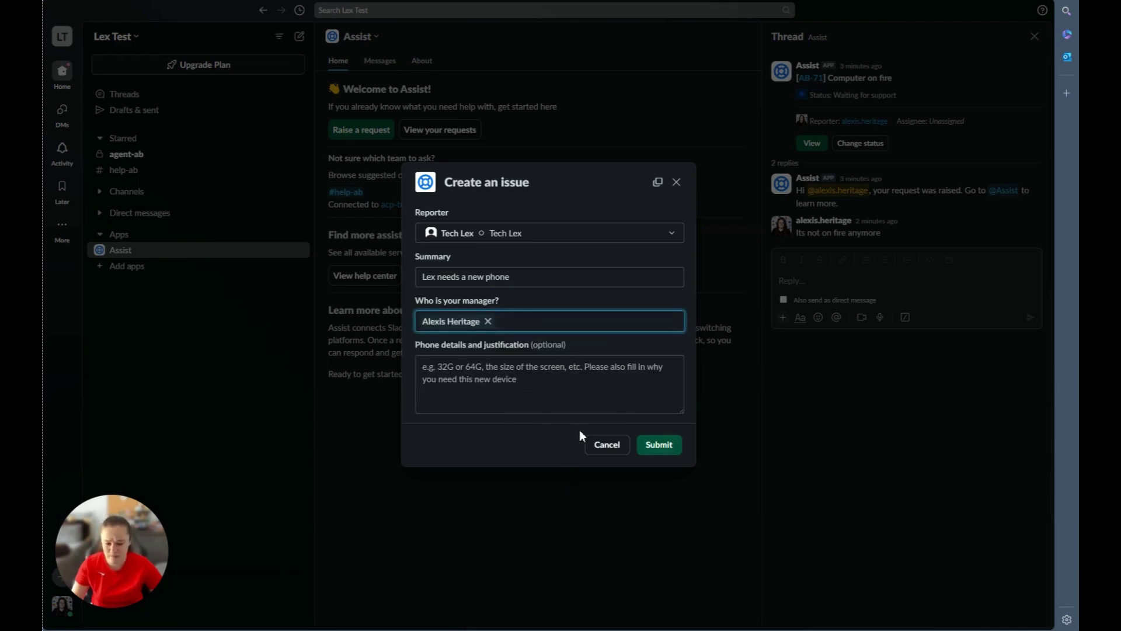
click(658, 446)
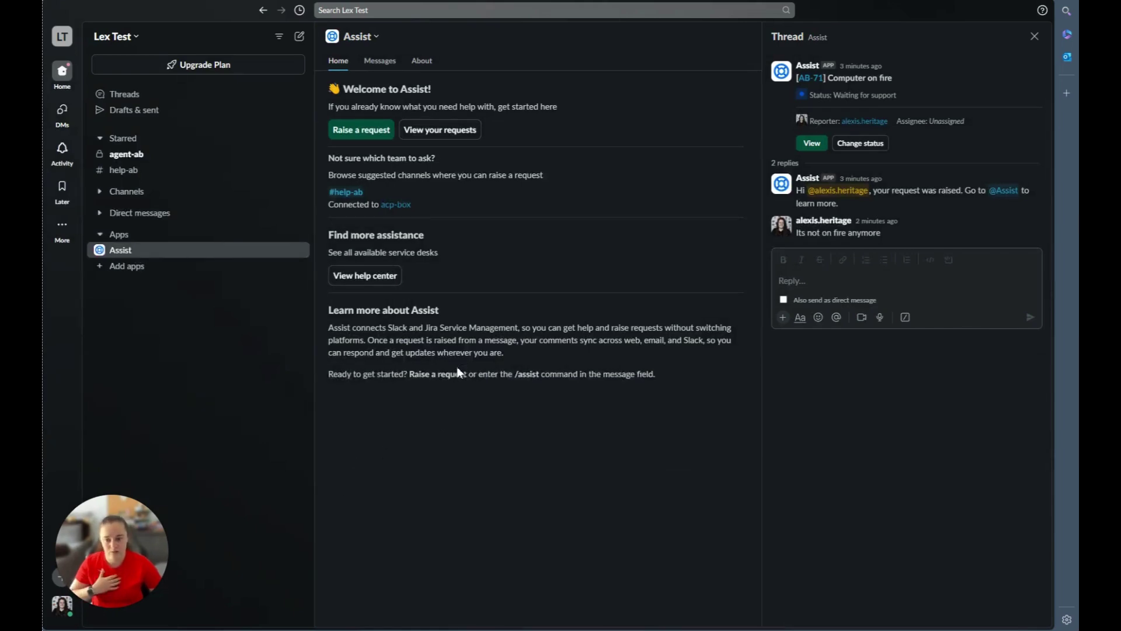
Switch to the Assist Messages tab to see request AB-72 awaiting approval.
click(402, 62)
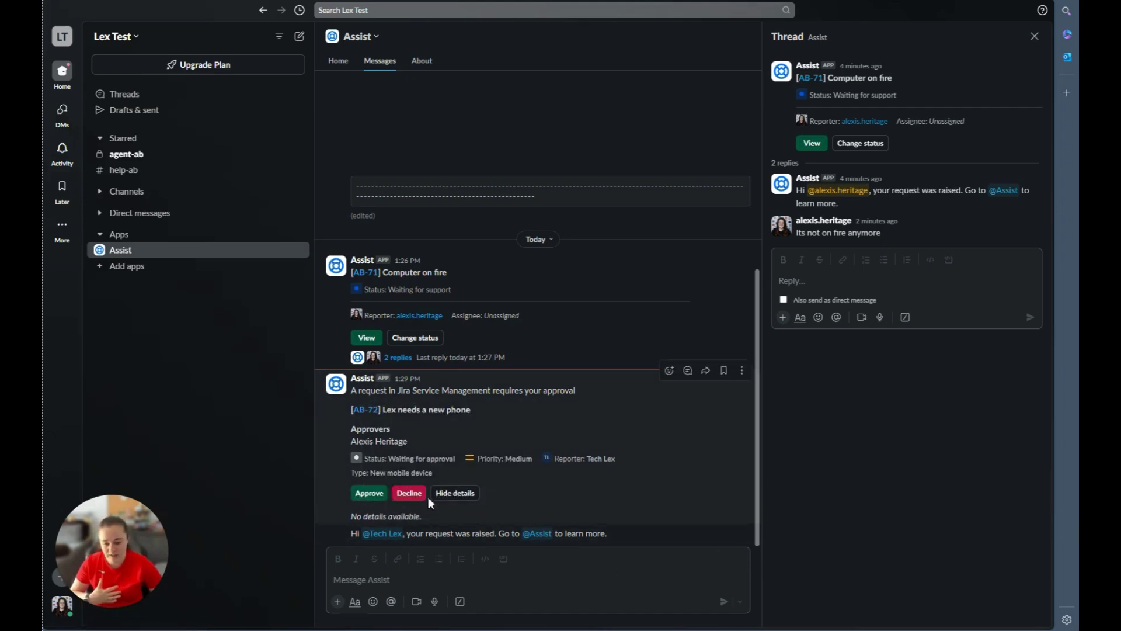
Open AB-72 in the Help Center, then approve the phone request from Slack instead.
click(362, 413)
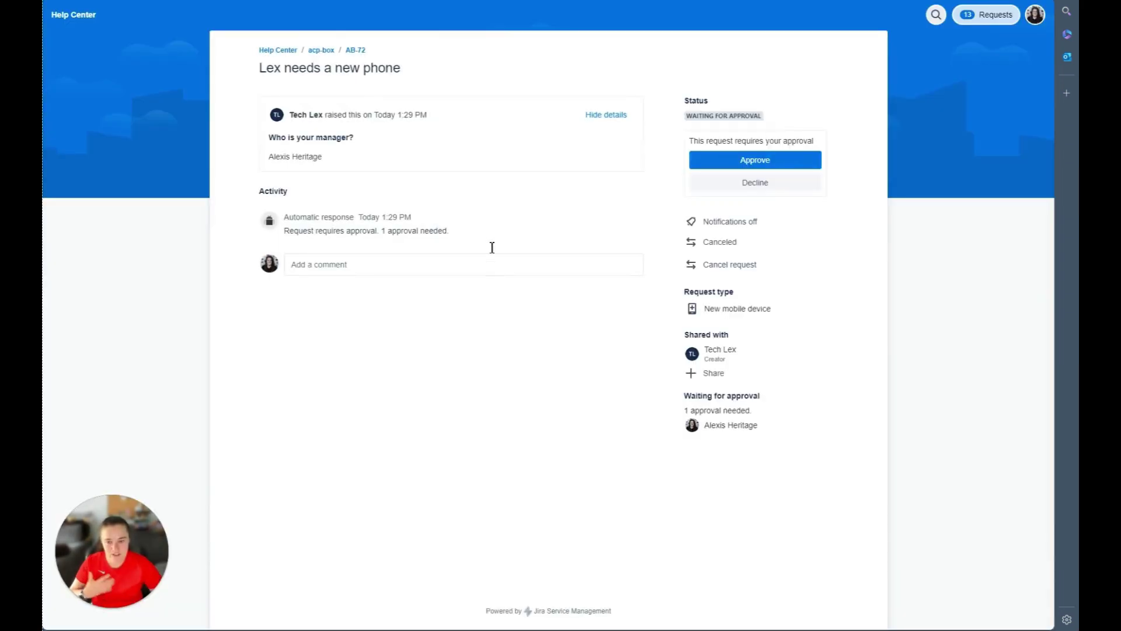
click(767, 168)
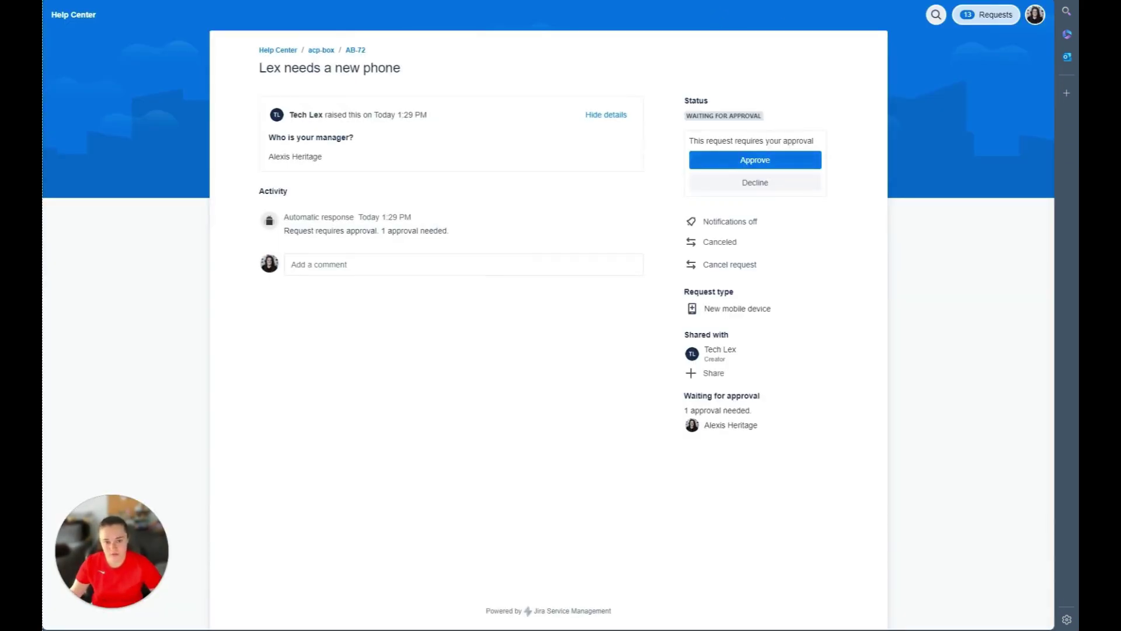
key(ctrl+w)
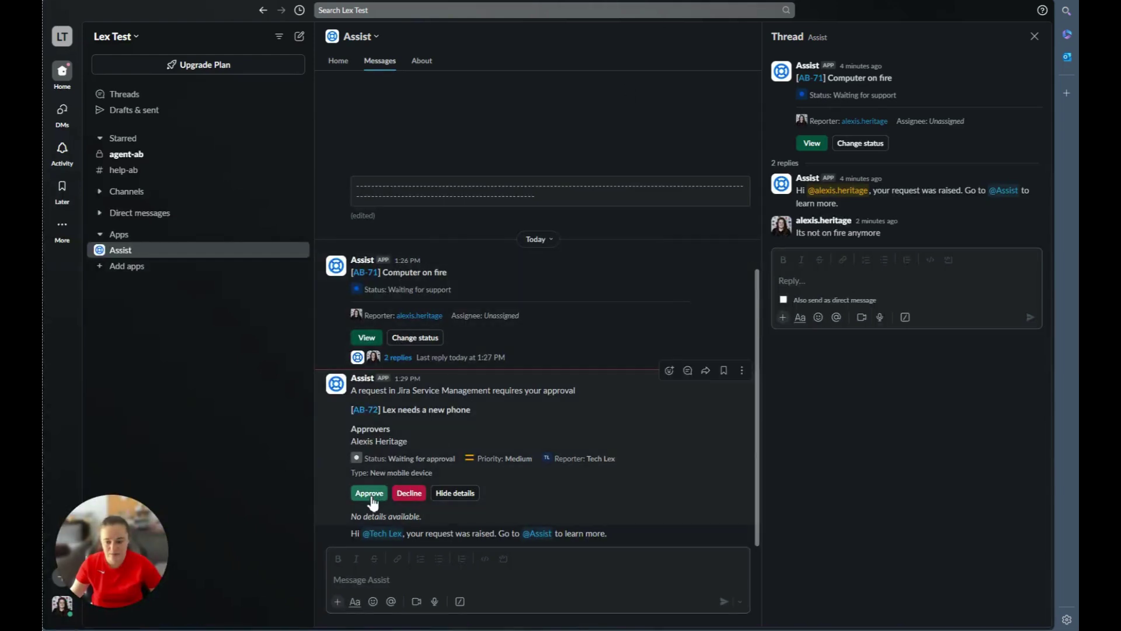
click(370, 493)
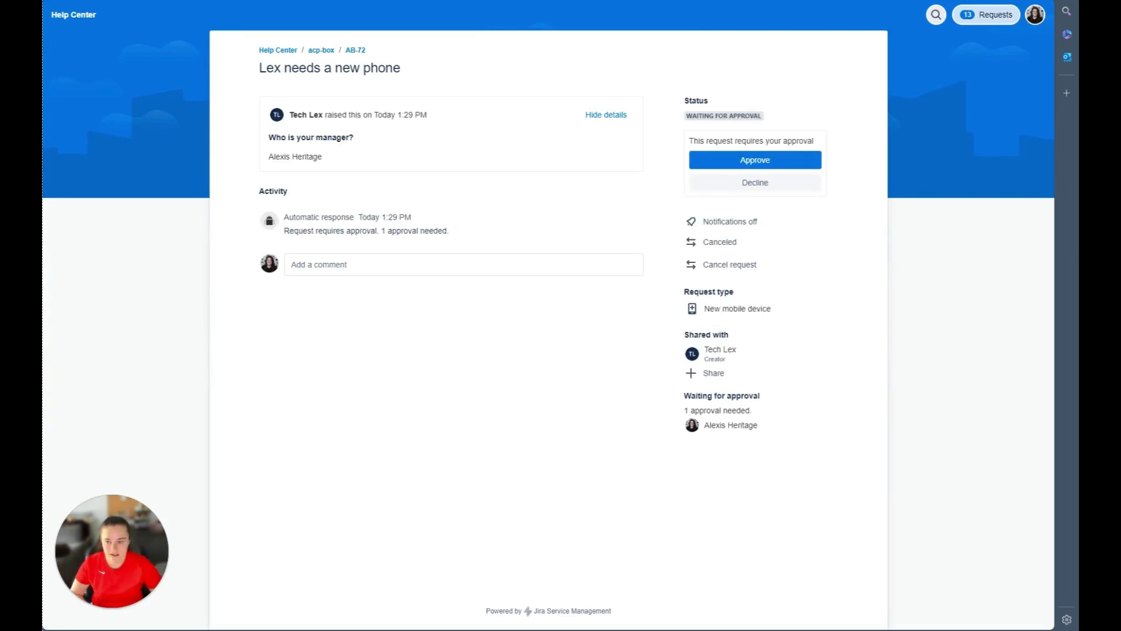
Reload AB-72 to confirm the approval entry in Activity, then return to Slack.
key(F5)
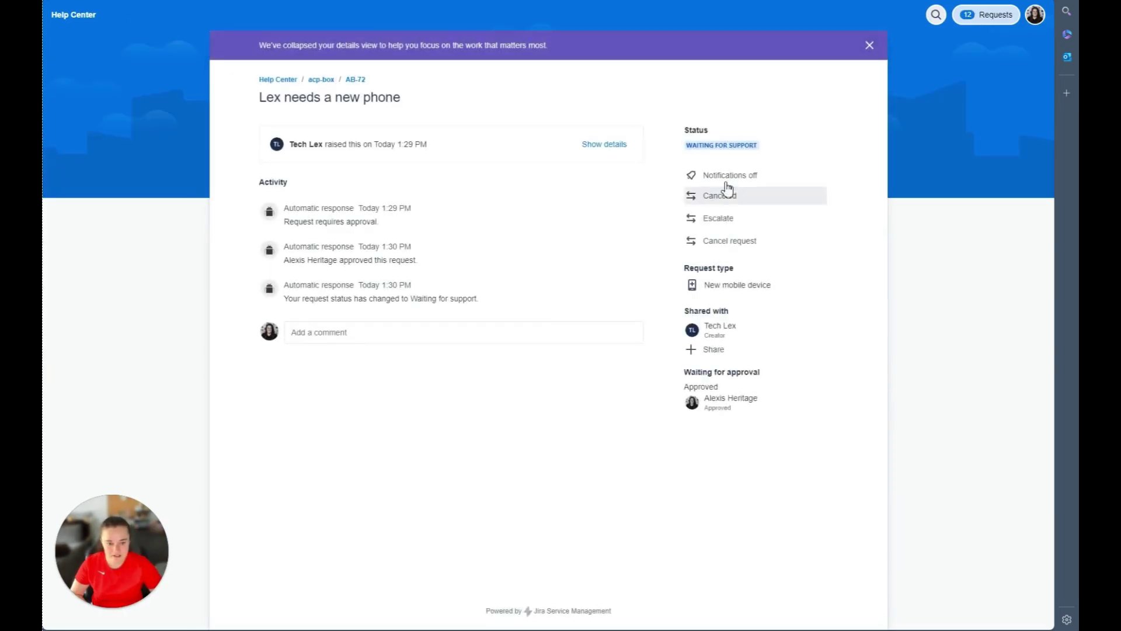
drag(421, 264, 270, 271)
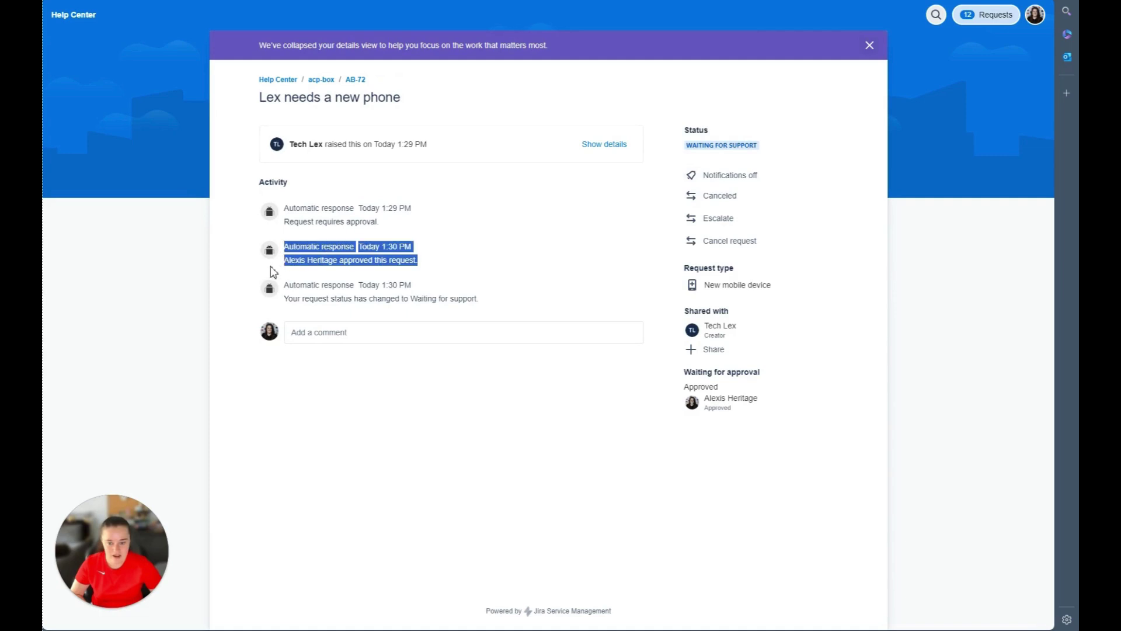
click(601, 95)
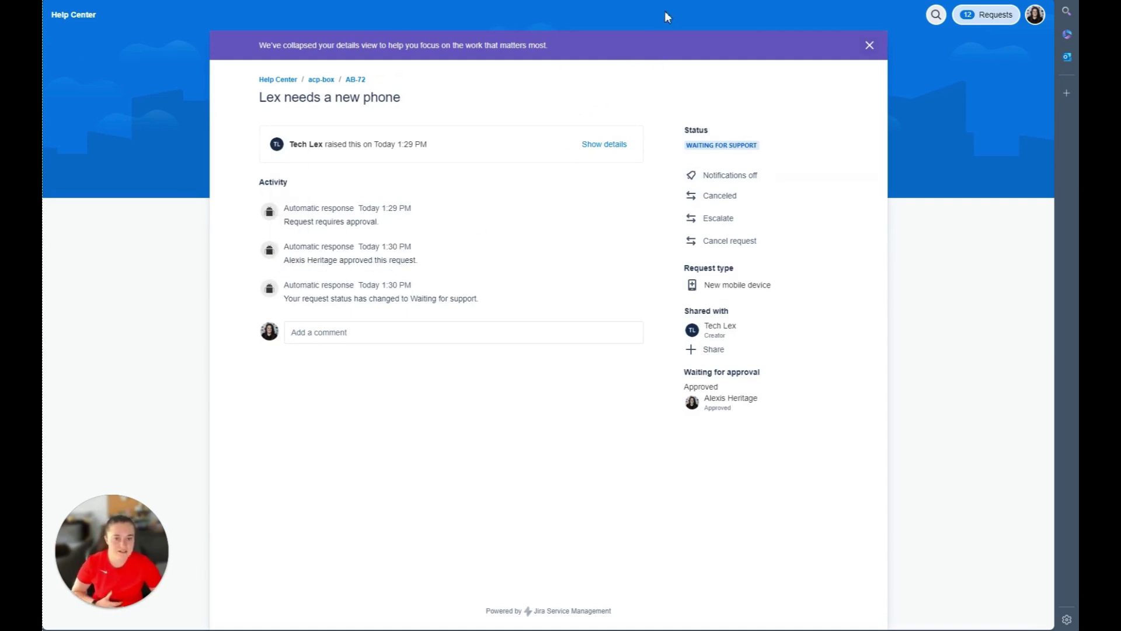
key(alt+Tab)
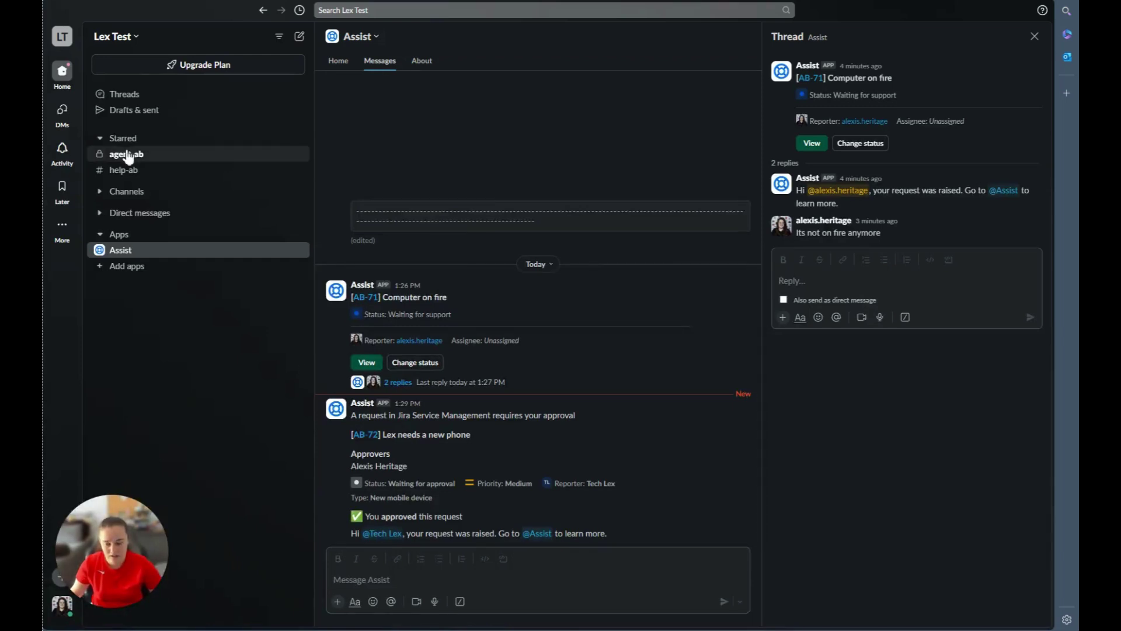
Open the agent-ab channel and review AB-72's expanded details, including its manager.
click(127, 155)
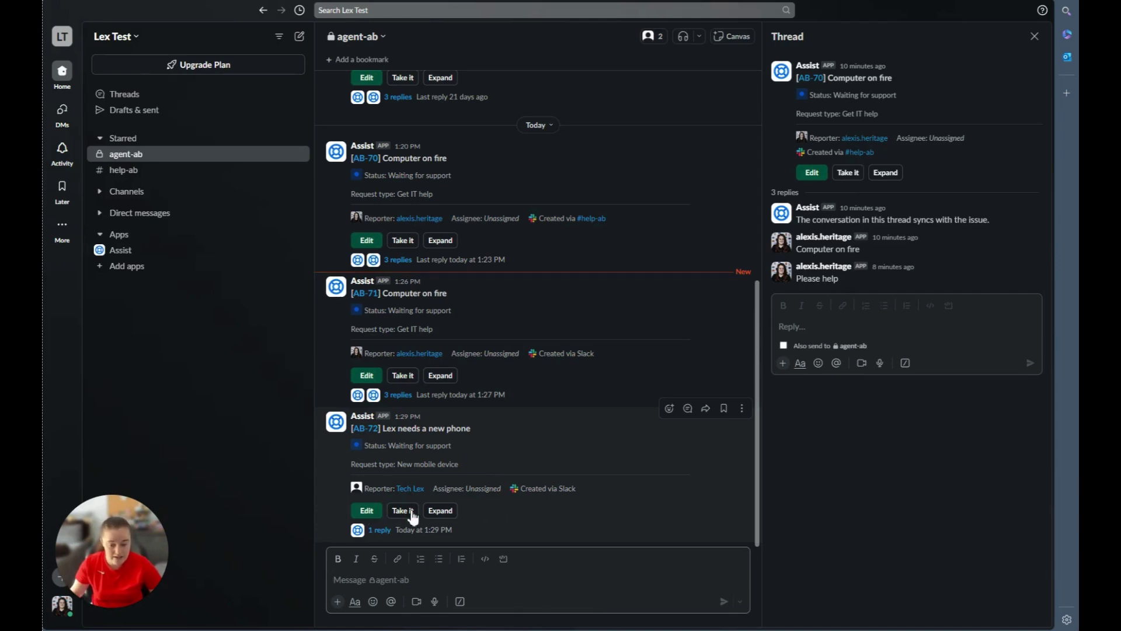
click(444, 518)
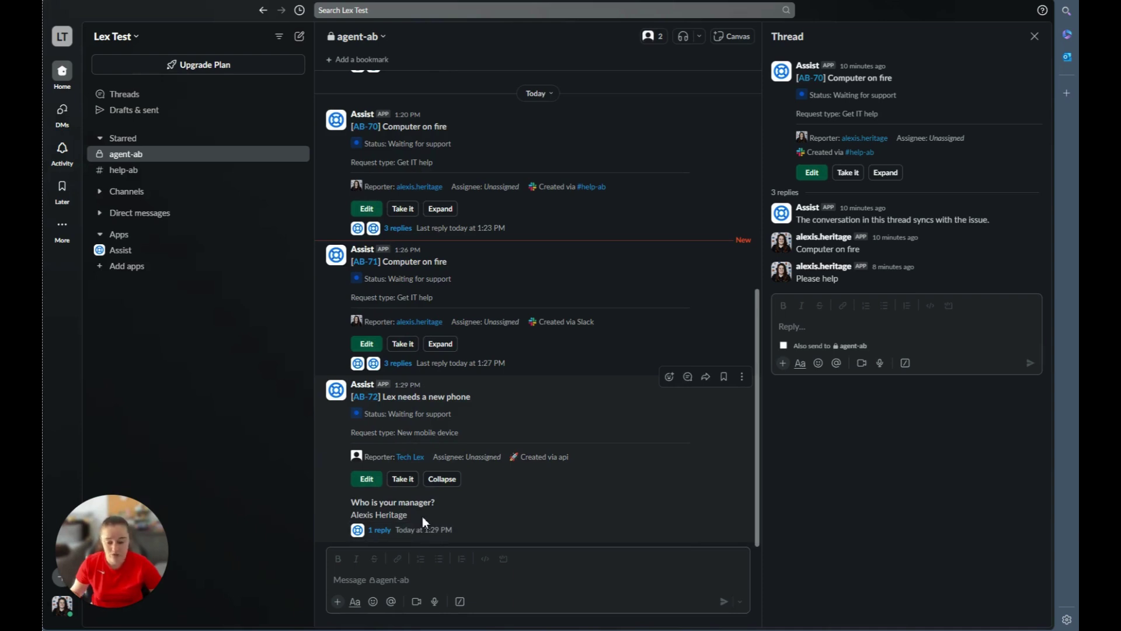
drag(422, 516, 351, 515)
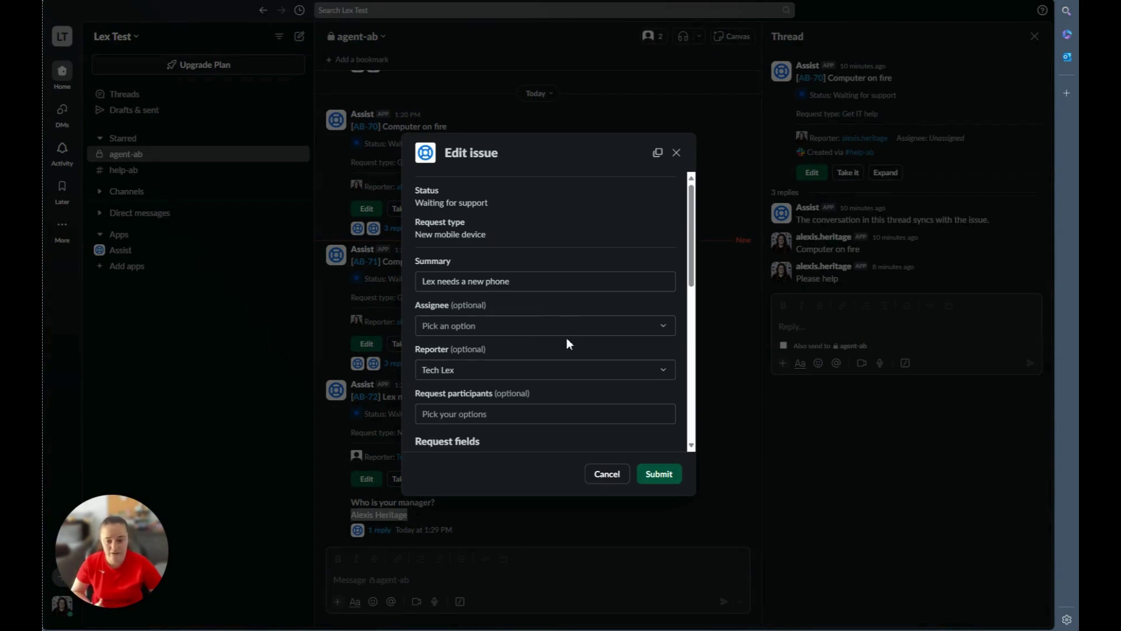
scroll(571, 354, down, 4)
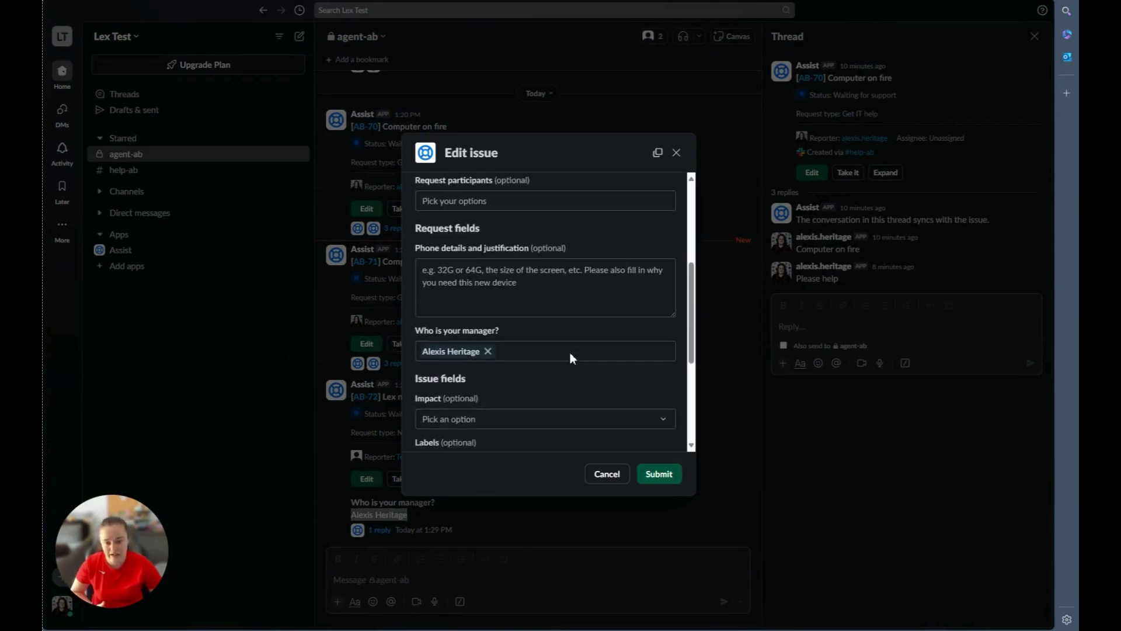
scroll(569, 352, down, 4)
key(Escape)
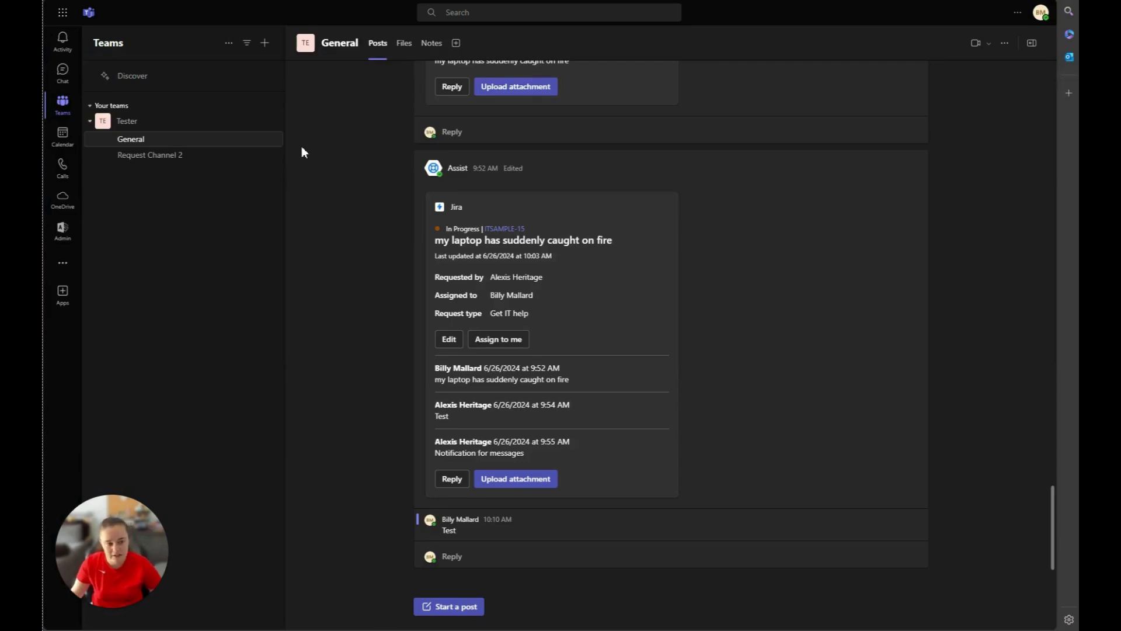
Post 'Computer is on fire again' with body '2nd time now' in Request Channel 2.
click(133, 161)
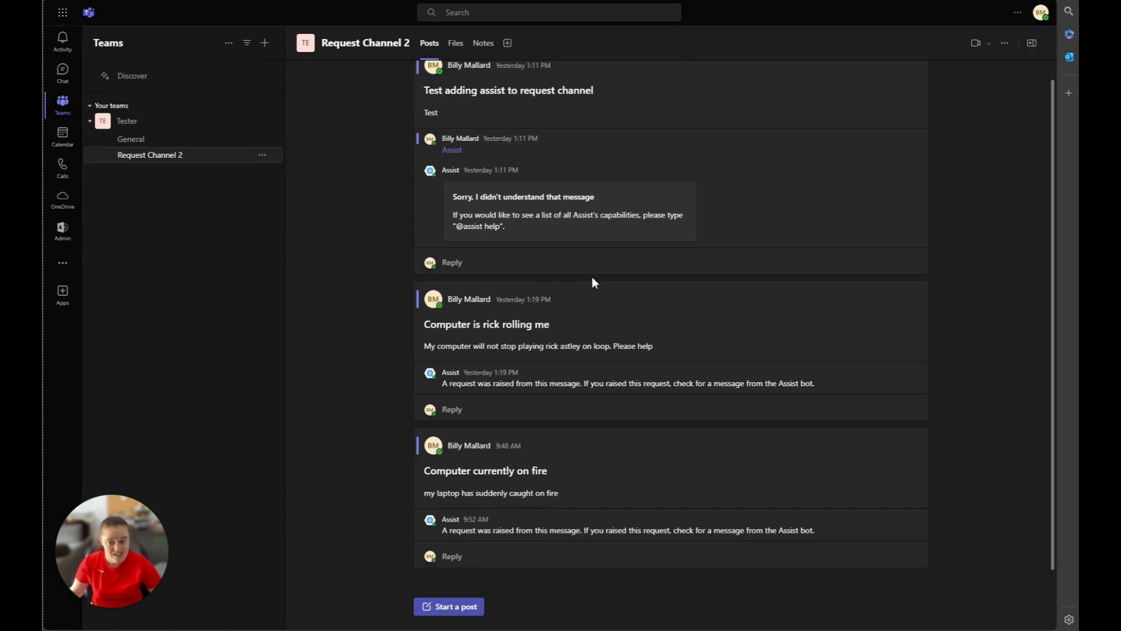
click(462, 606)
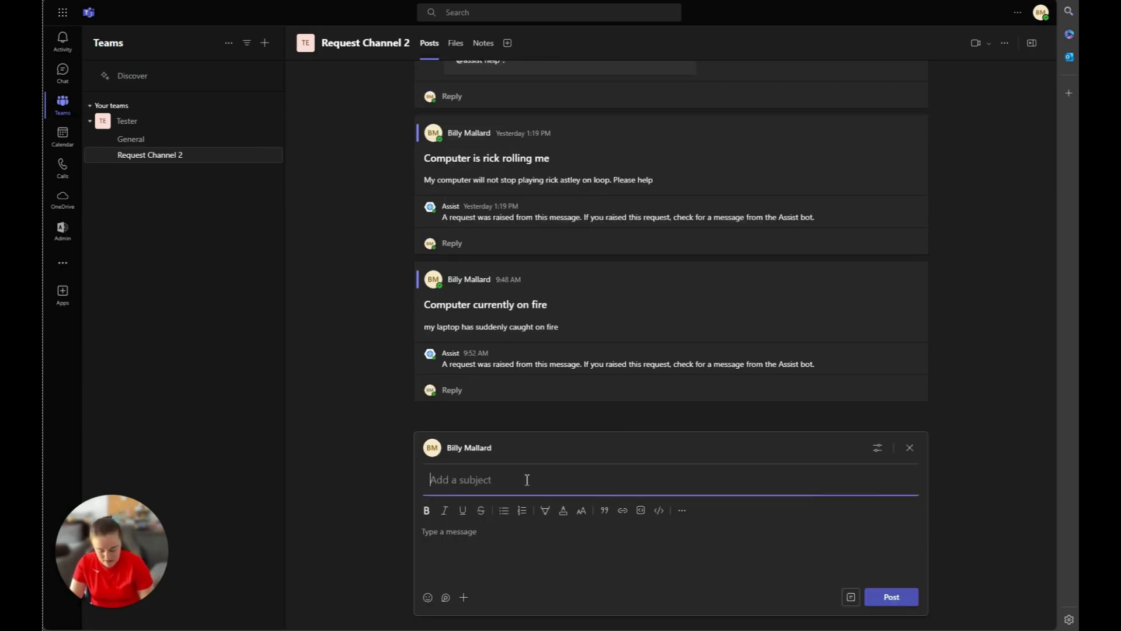
text(COmpute)
key(BackSpace)
key(BackSpace)
key(BackSpace)
key(BackSpace)
key(BackSpace)
key(BackSpace)
text(omputer is on fire)
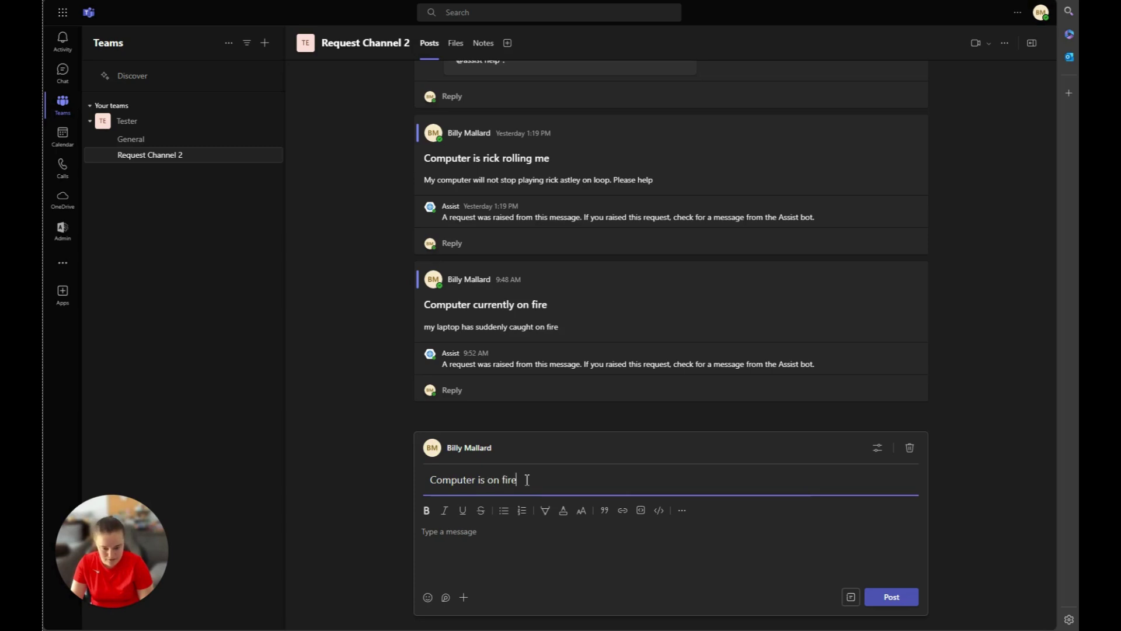
text( again)
click(489, 542)
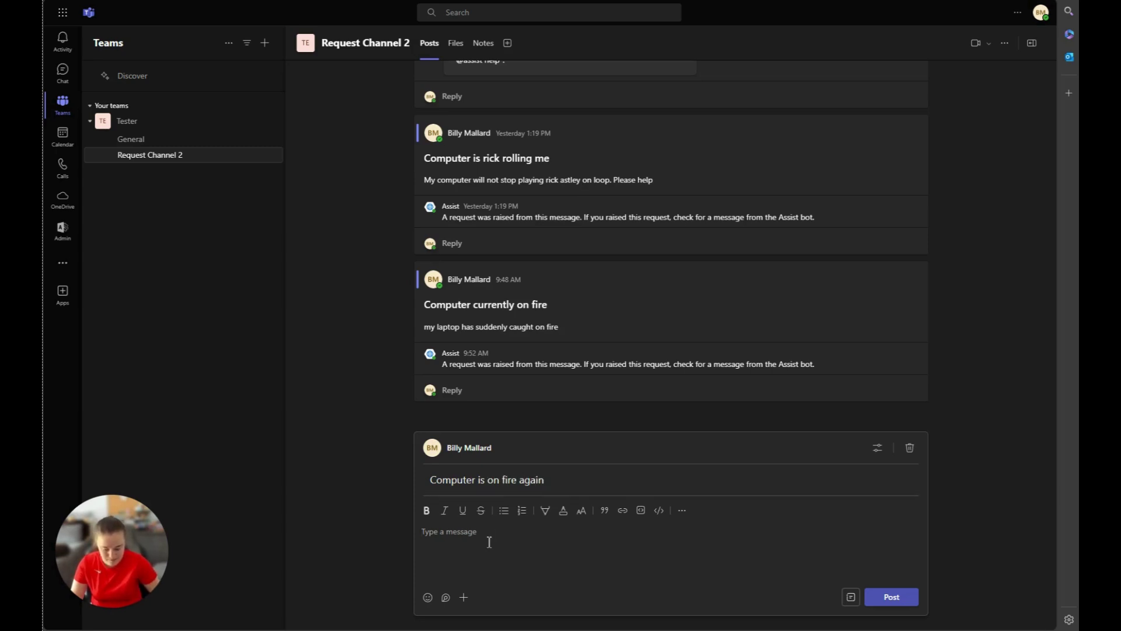
text(@nd)
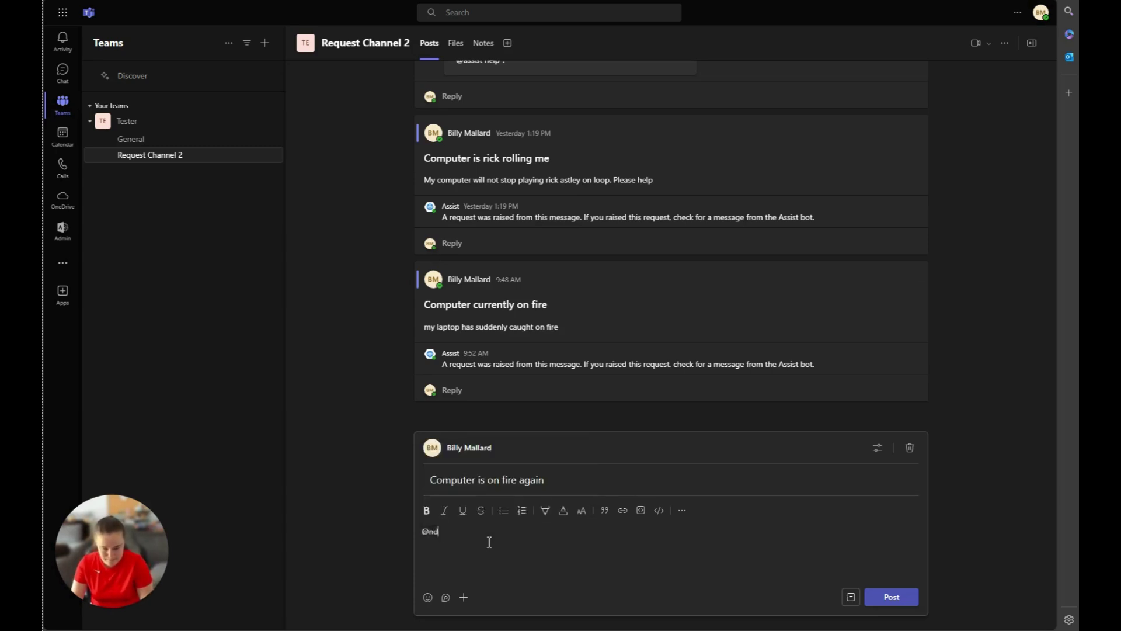
key(BackSpace)
key(BackSpace)
text(2nd time now)
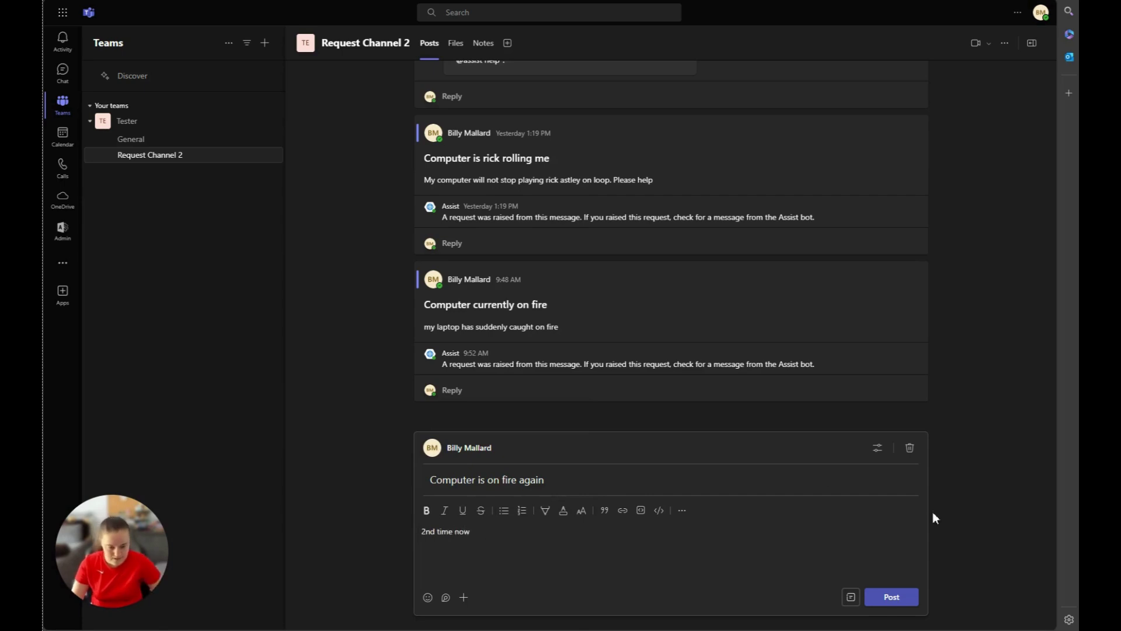
click(891, 596)
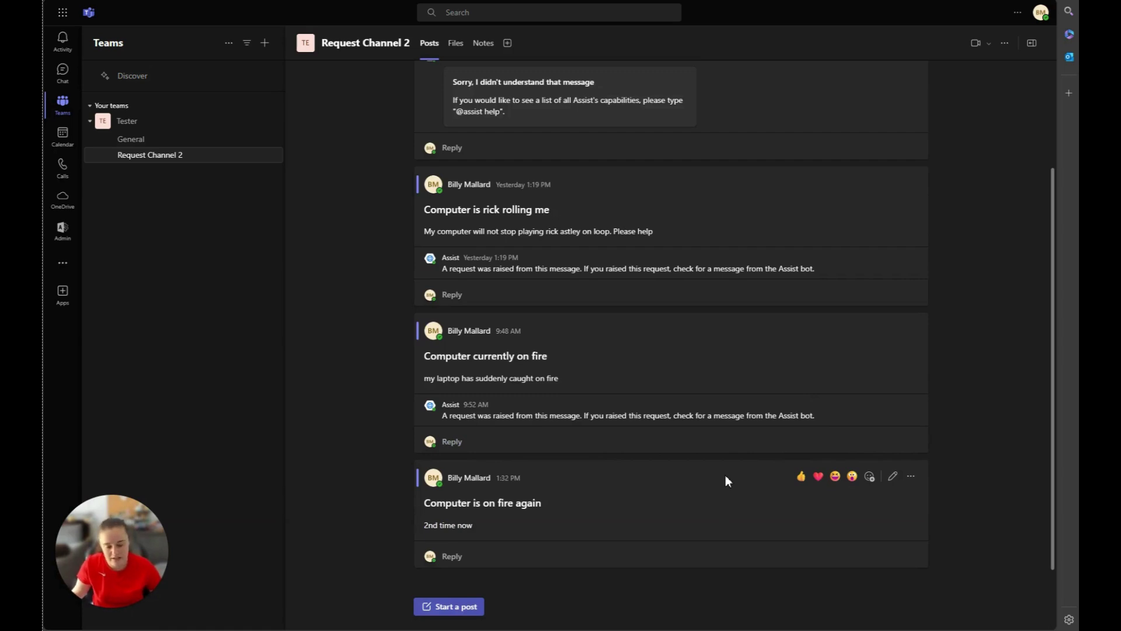
Create a Get IT help ticket with Assist from the 'Computer is on fire again' post.
click(912, 477)
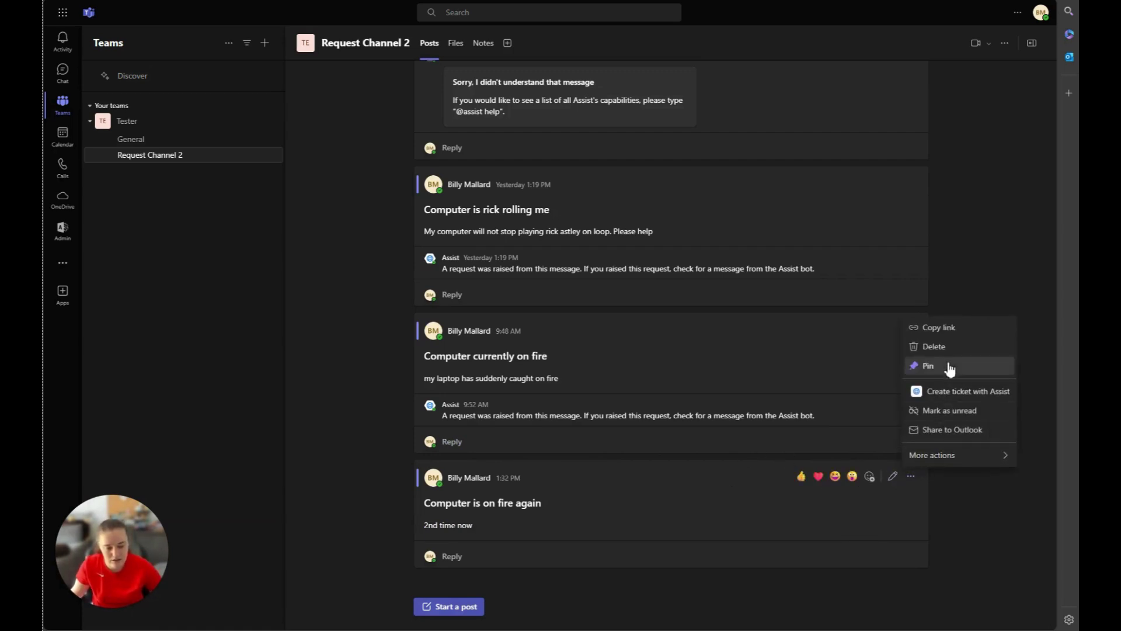
click(946, 399)
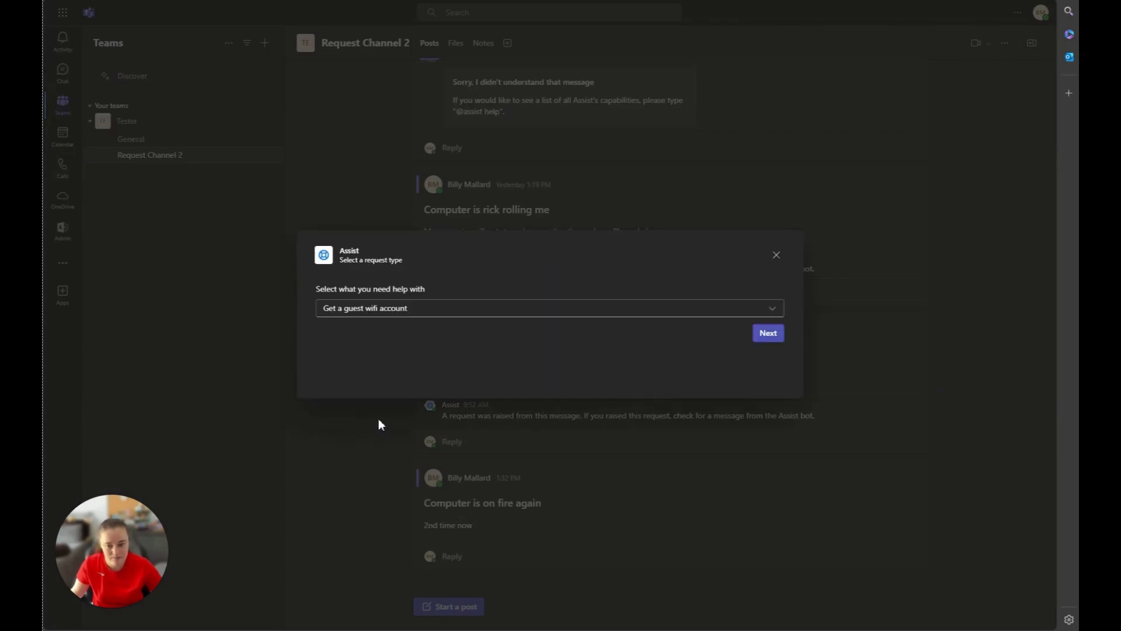
click(771, 309)
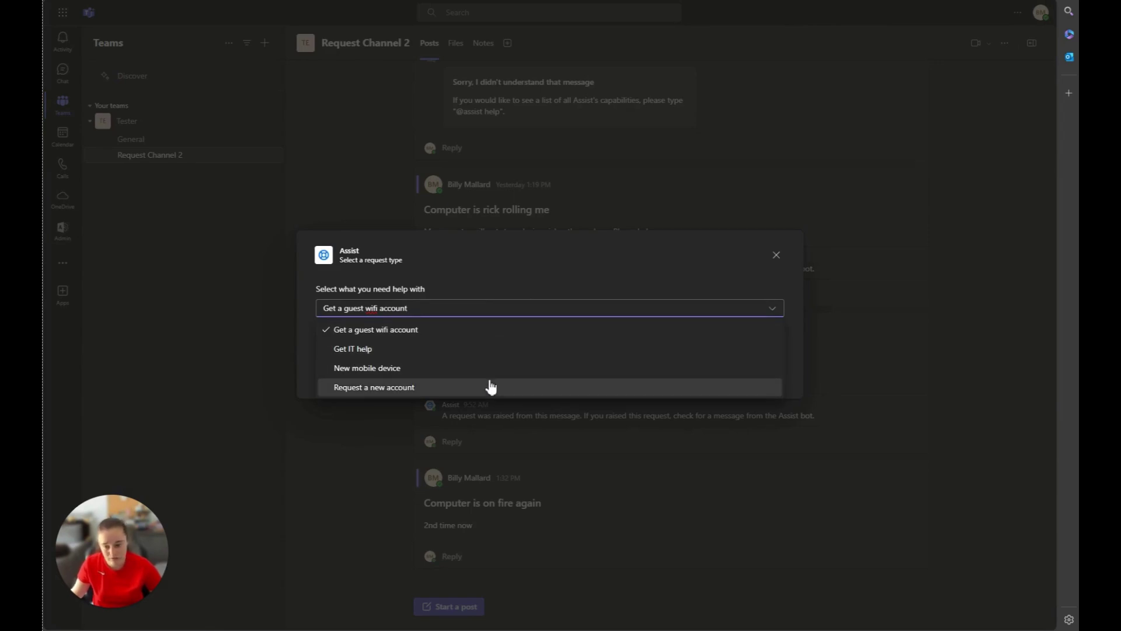
click(390, 353)
click(782, 334)
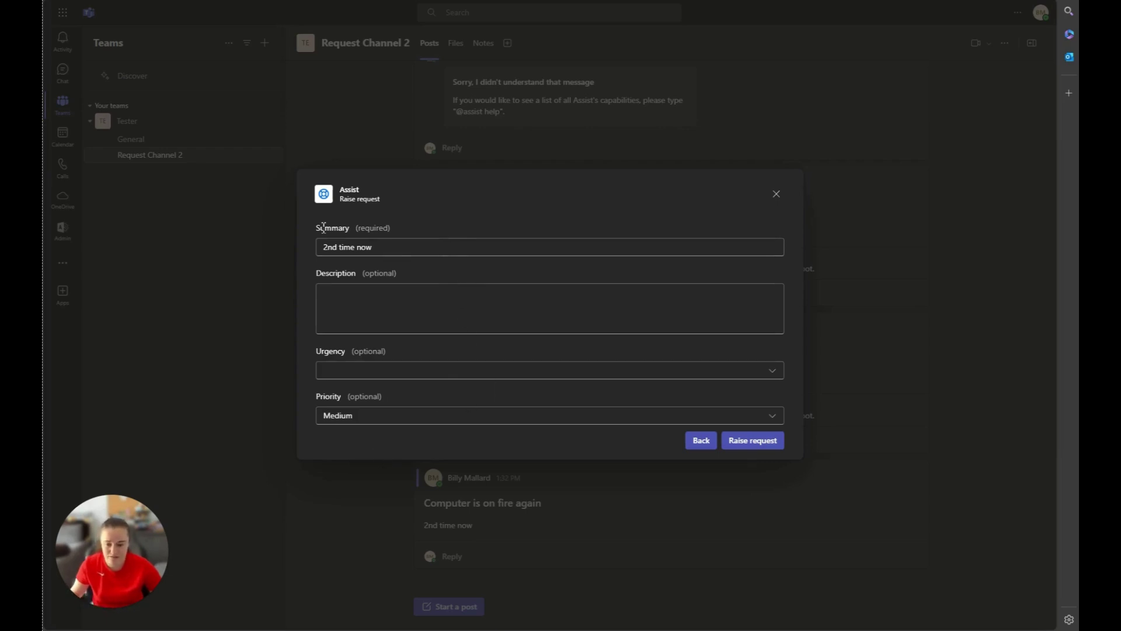
drag(322, 226, 407, 227)
click(448, 278)
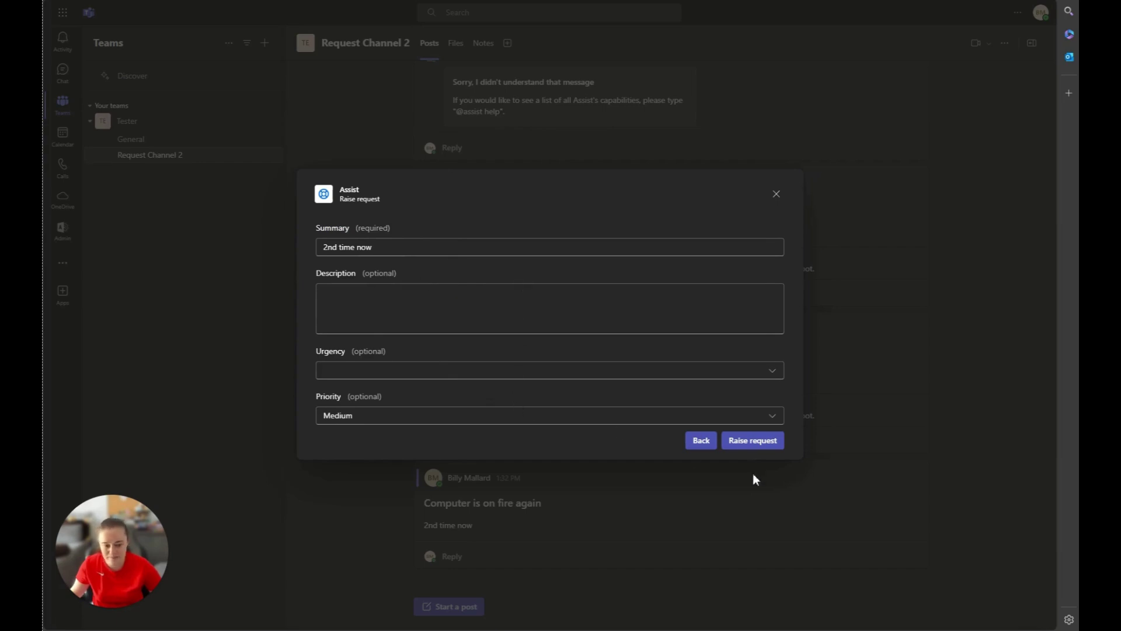
click(759, 443)
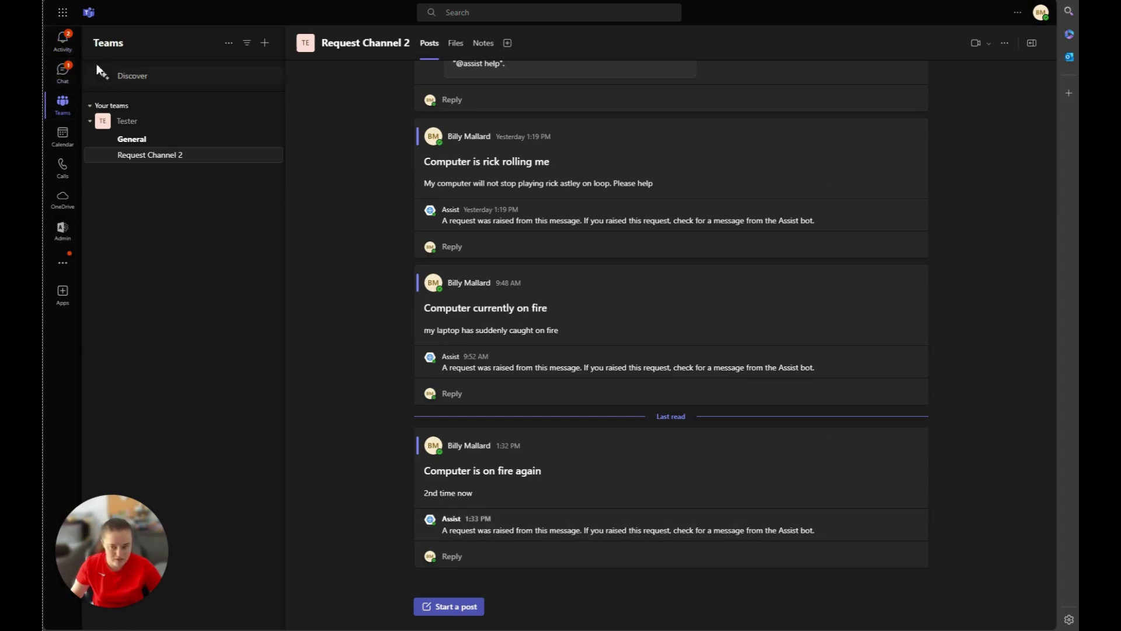
In the Assist chat, reply 'Its burnt to a crisp' on the ITSAMPLE-16 card.
click(63, 69)
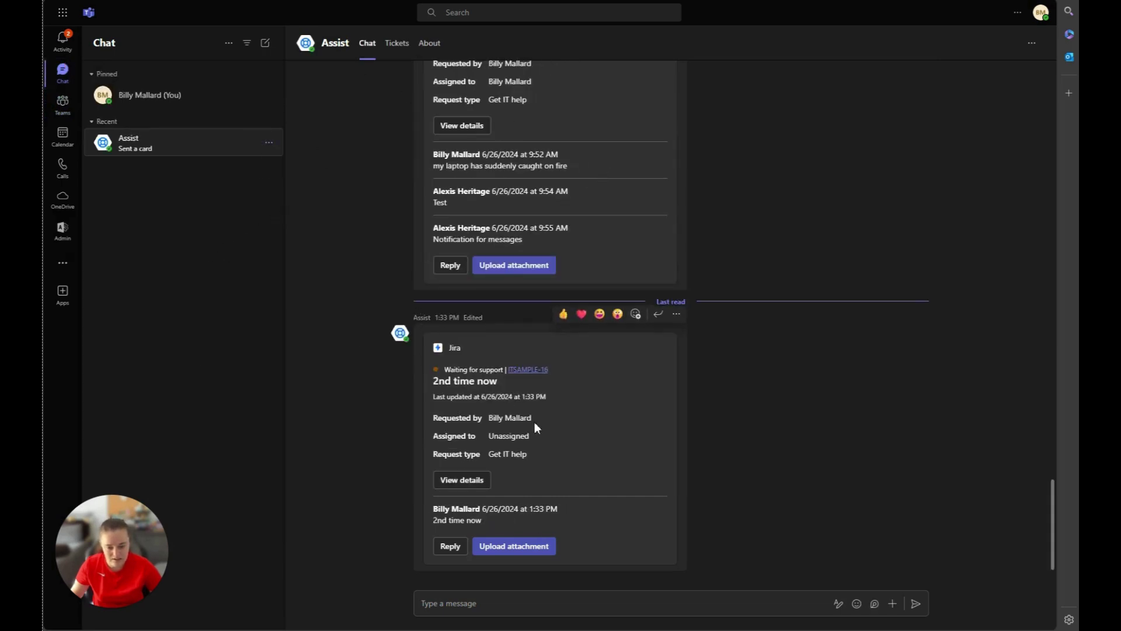
drag(533, 420, 489, 418)
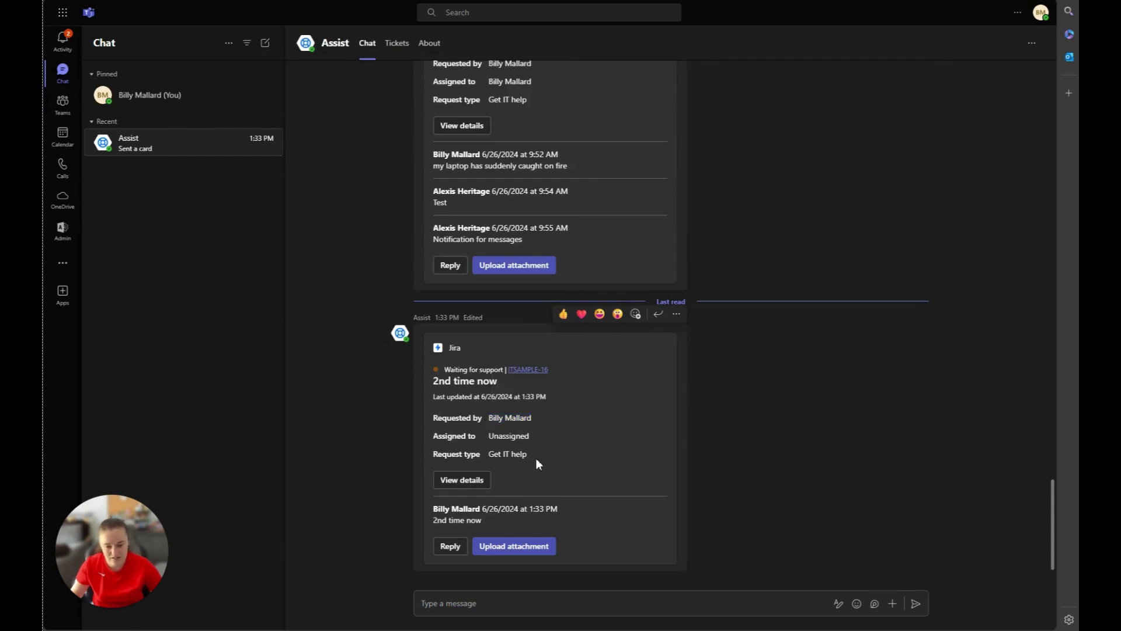
click(452, 548)
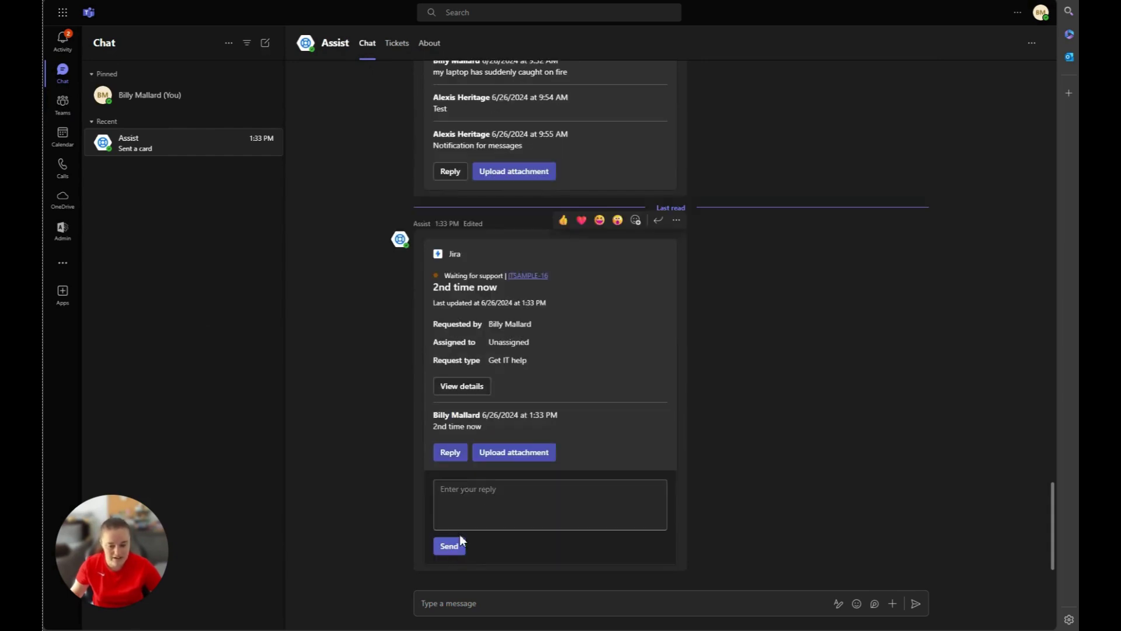
click(500, 494)
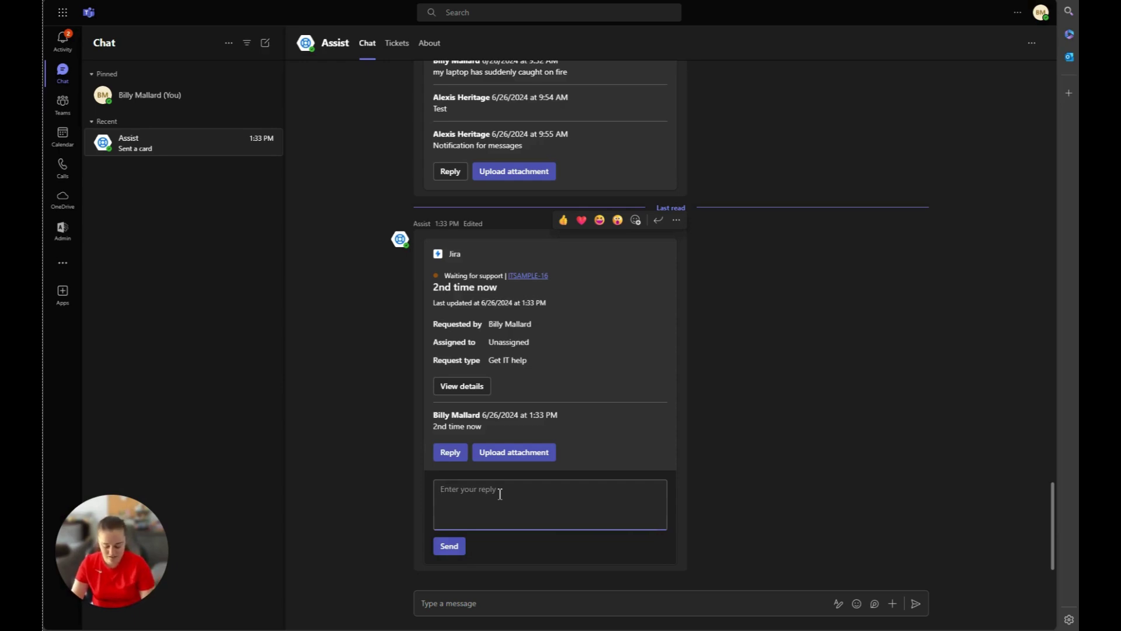
text(Its burnt to a crisp)
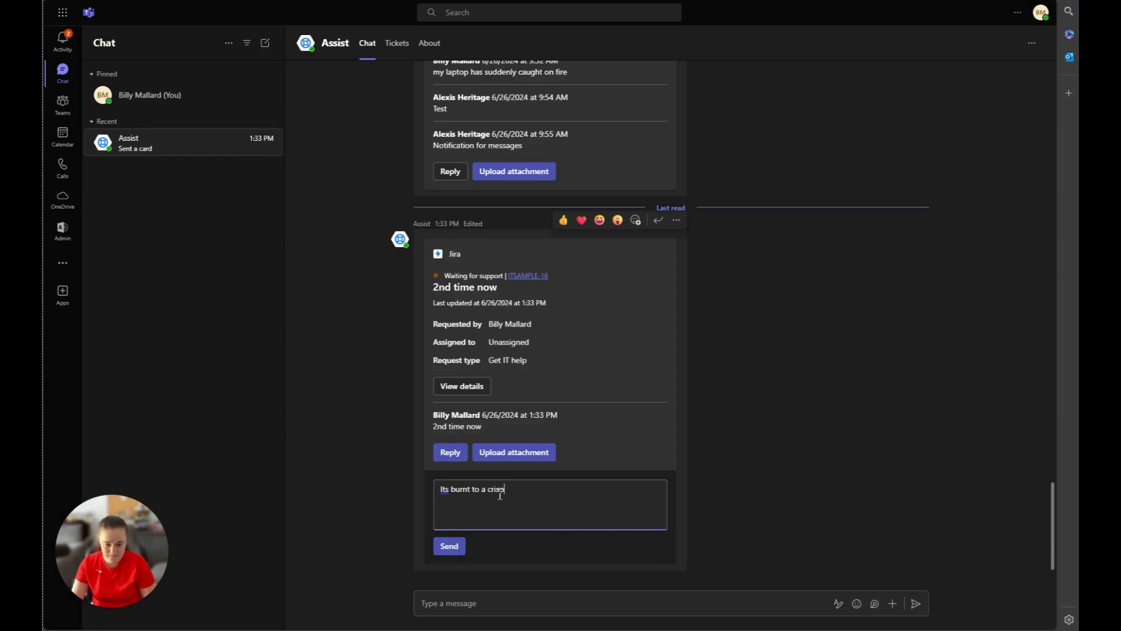
click(462, 546)
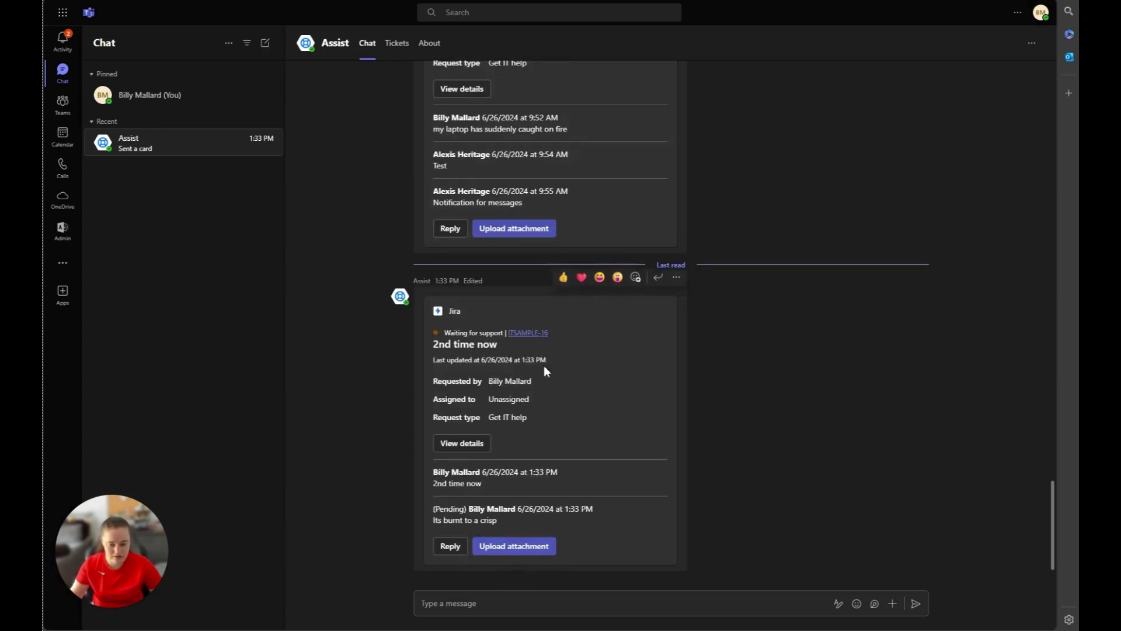
click(527, 333)
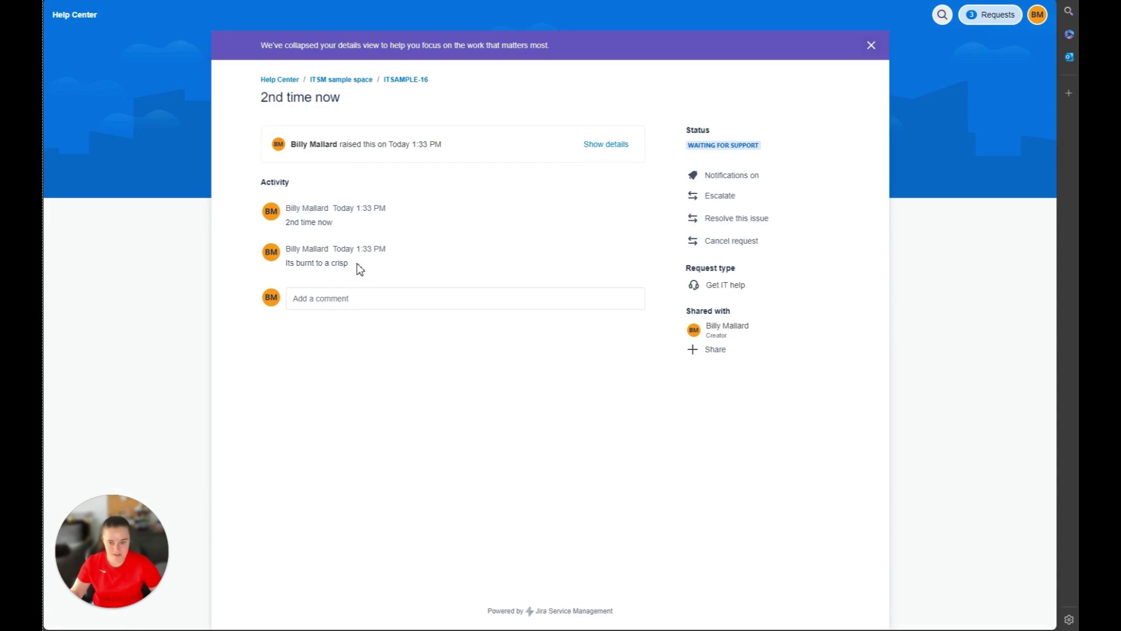
drag(352, 264, 300, 265)
key(alt+Tab)
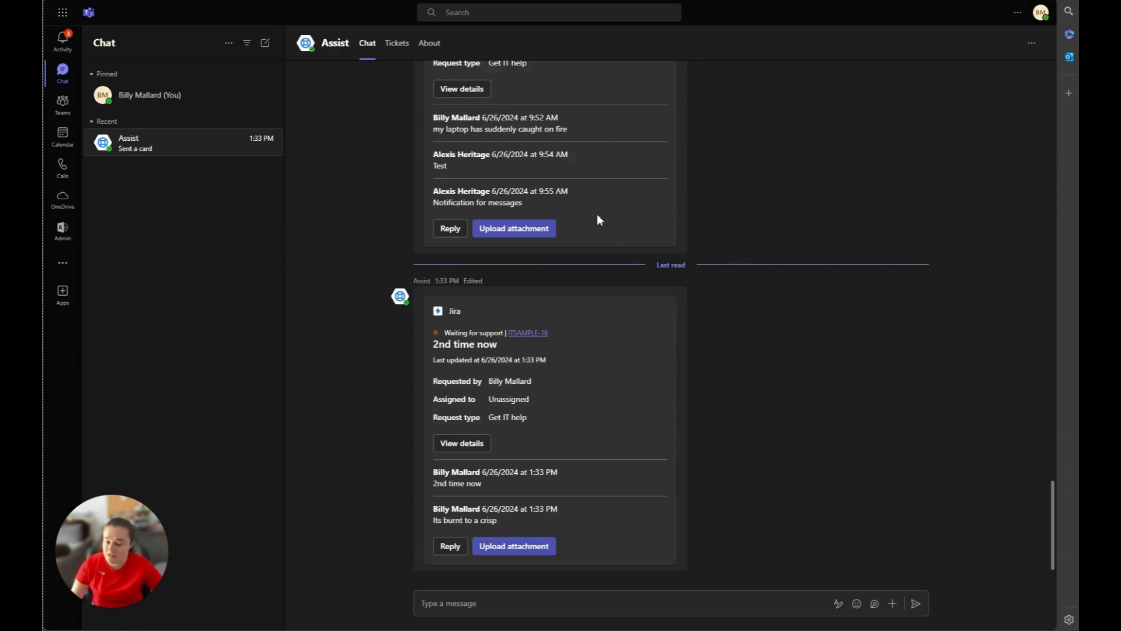
Switch the Assist Tickets list from My requests to My issues.
click(394, 46)
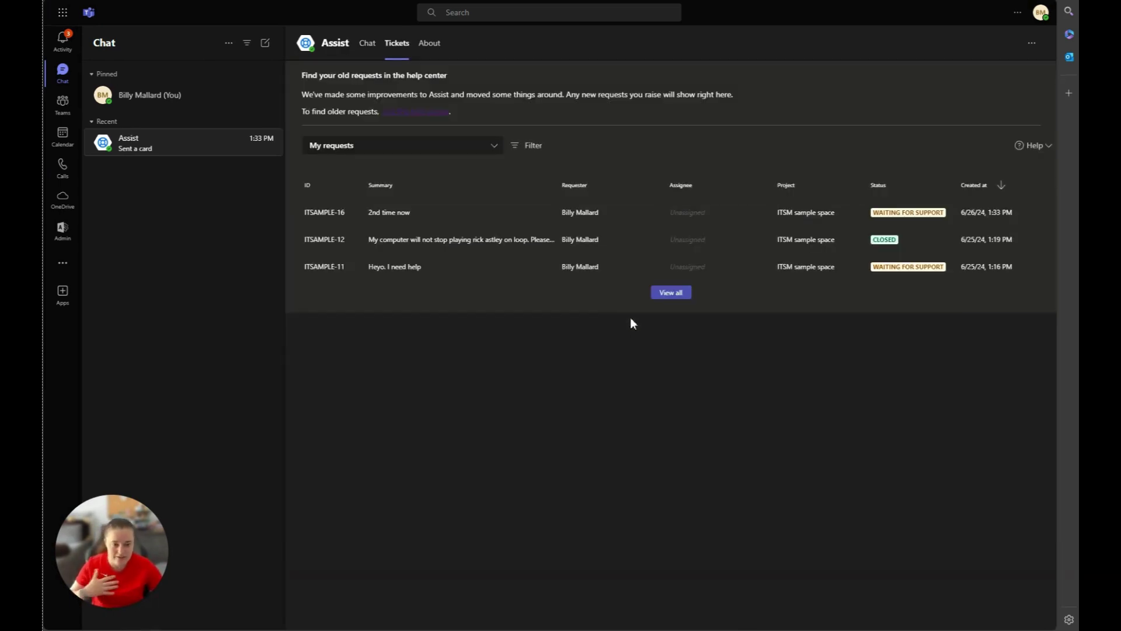
click(414, 146)
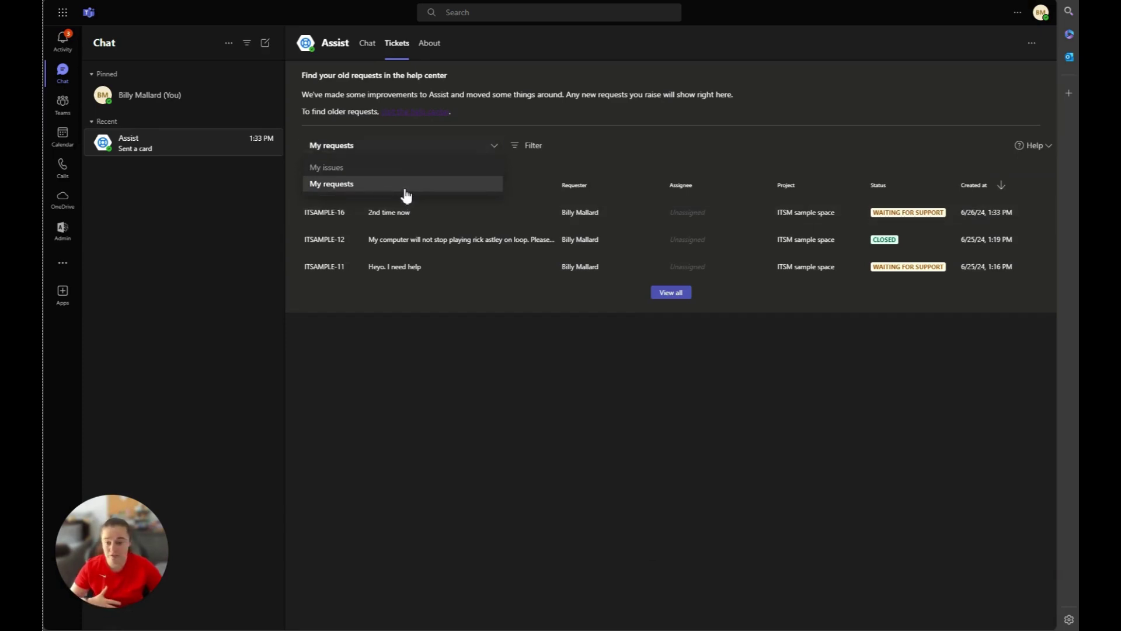
click(392, 169)
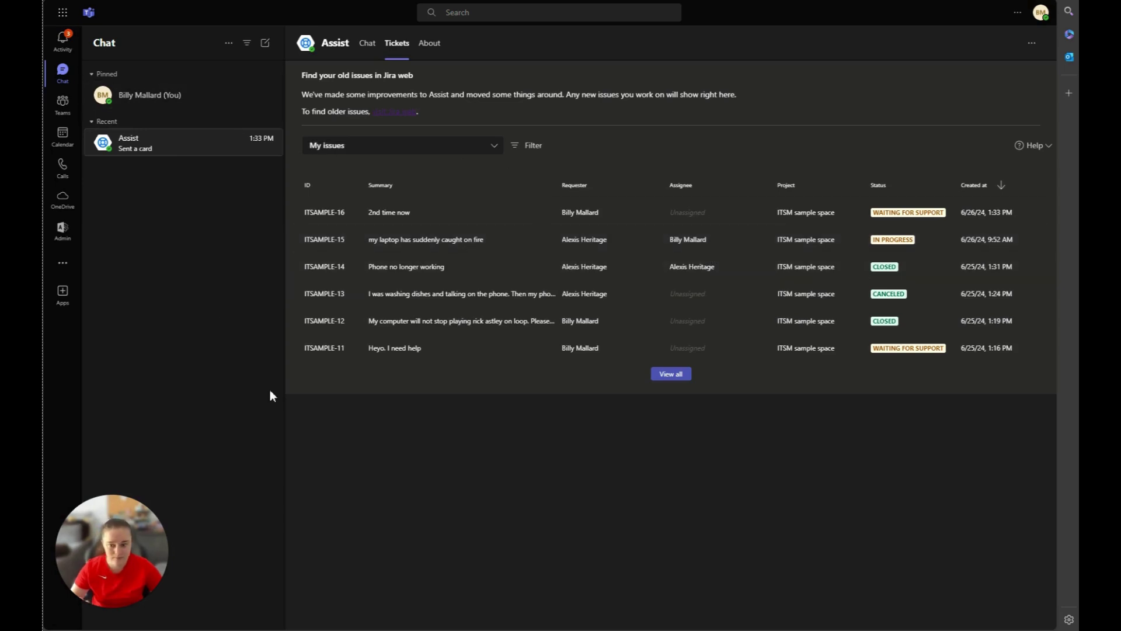
Review the ITSAMPLE-16 details panel, then close it.
click(421, 214)
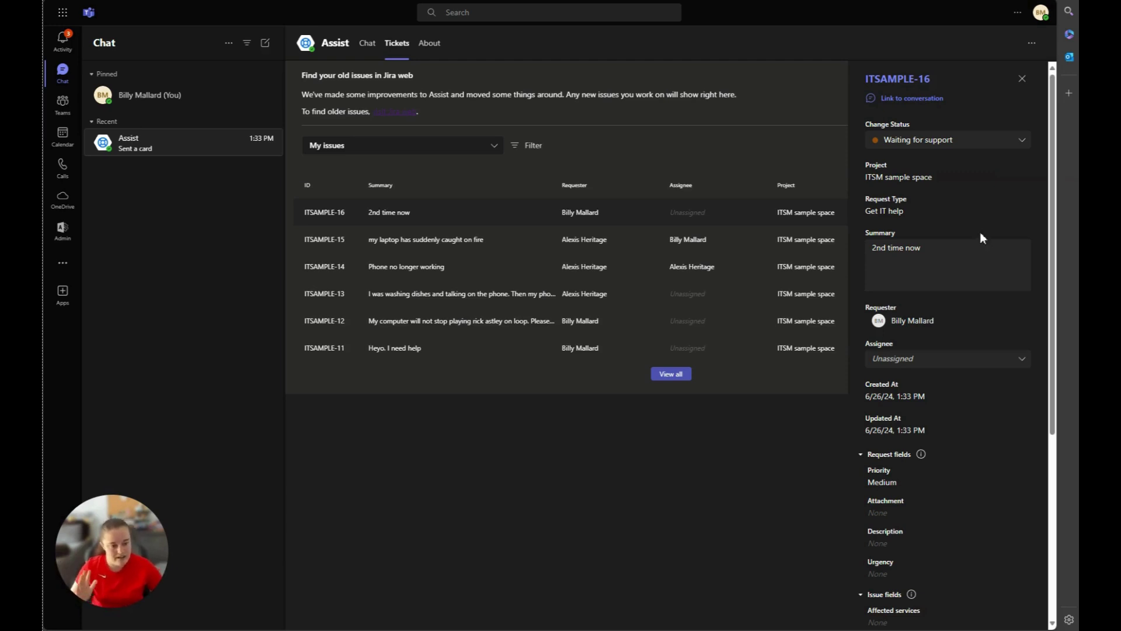
scroll(980, 234, down, 3)
scroll(983, 289, down, 5)
scroll(990, 352, up, 8)
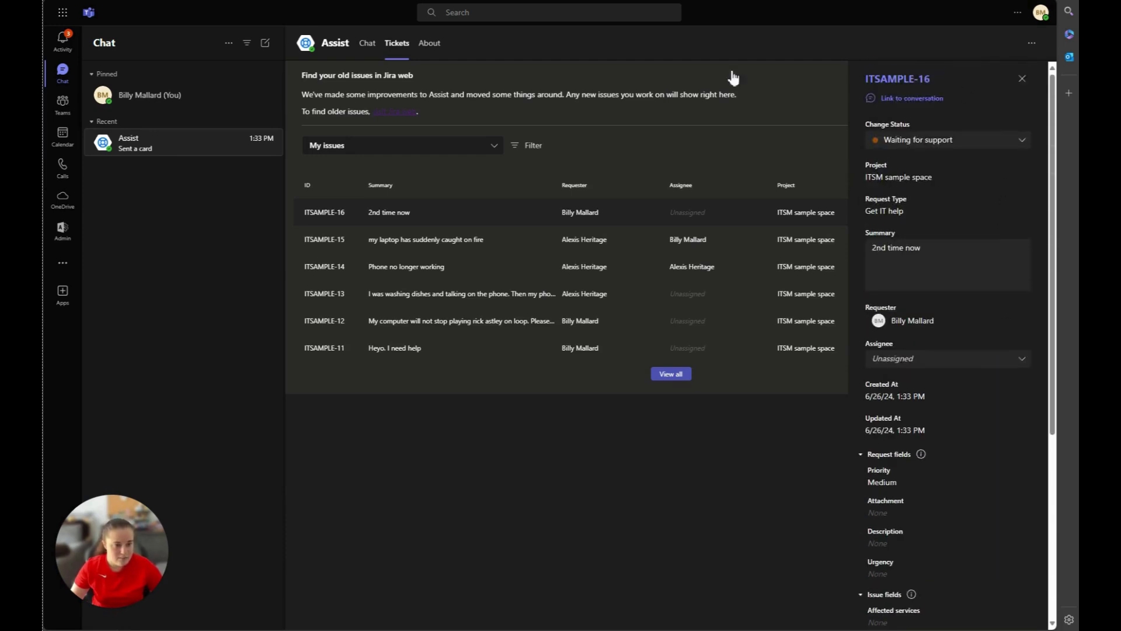
key(Escape)
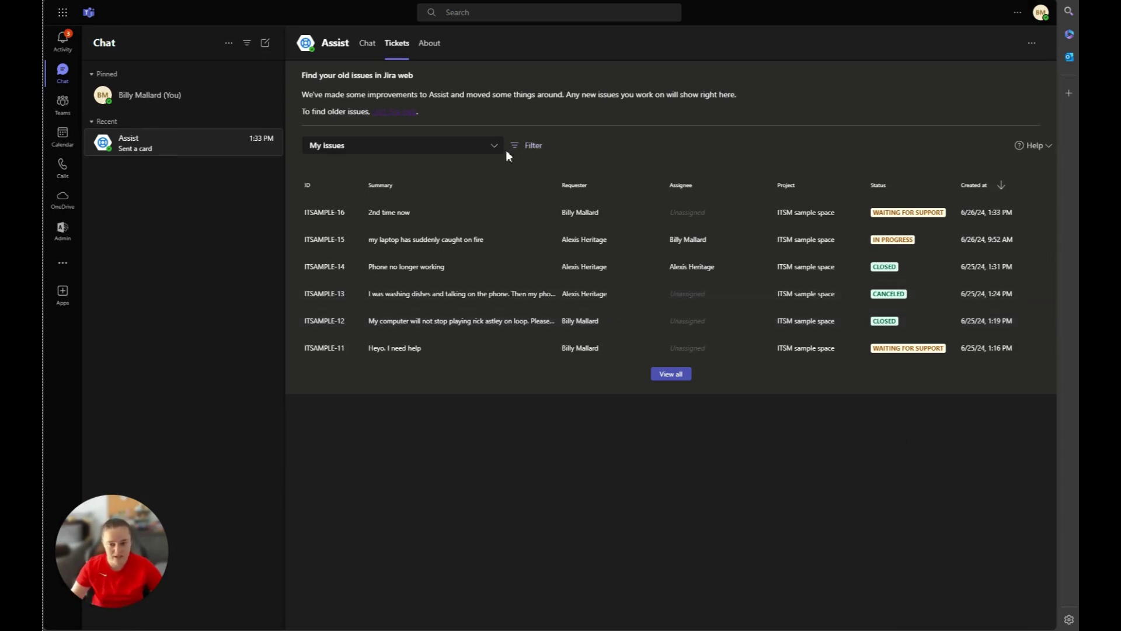
Send the message 'i lost my device' in the Assist chat.
click(368, 51)
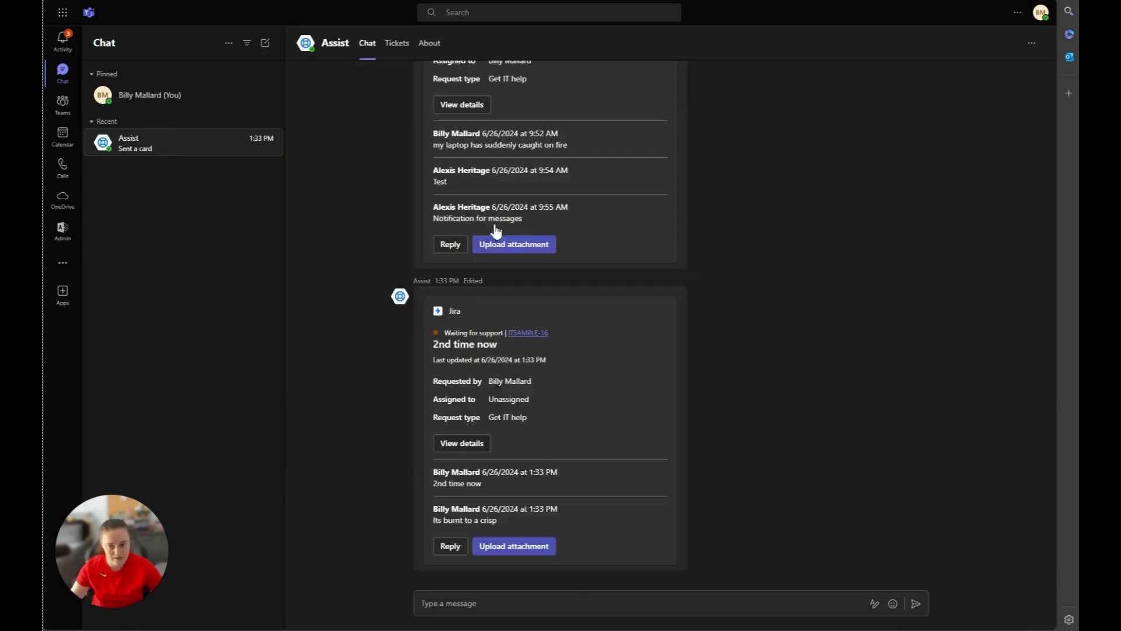
click(584, 596)
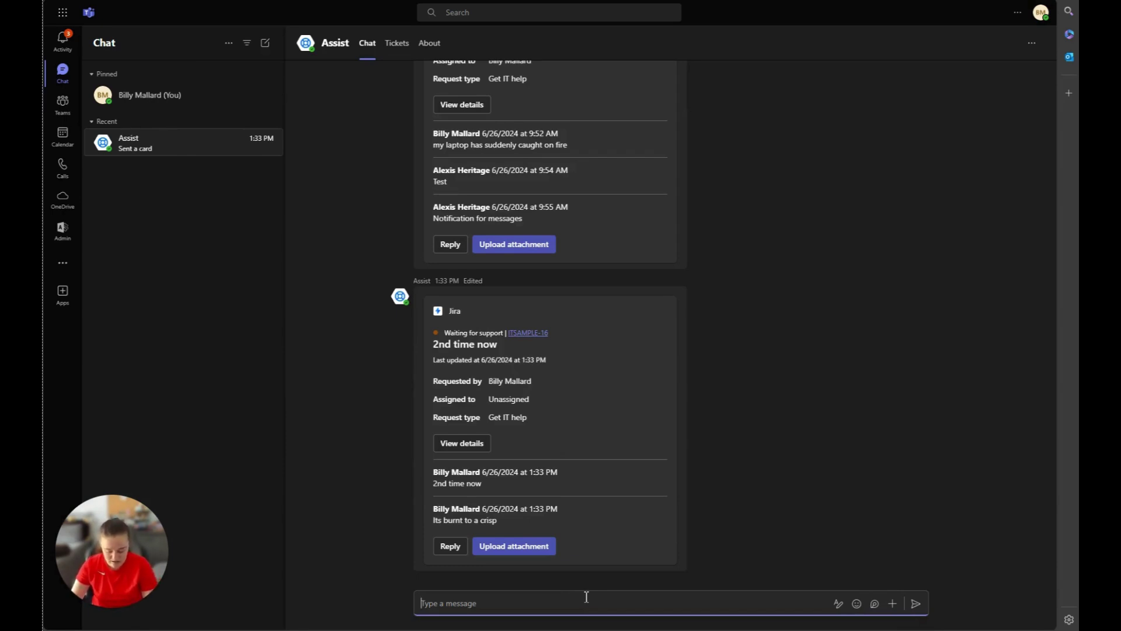
text(i lost my device)
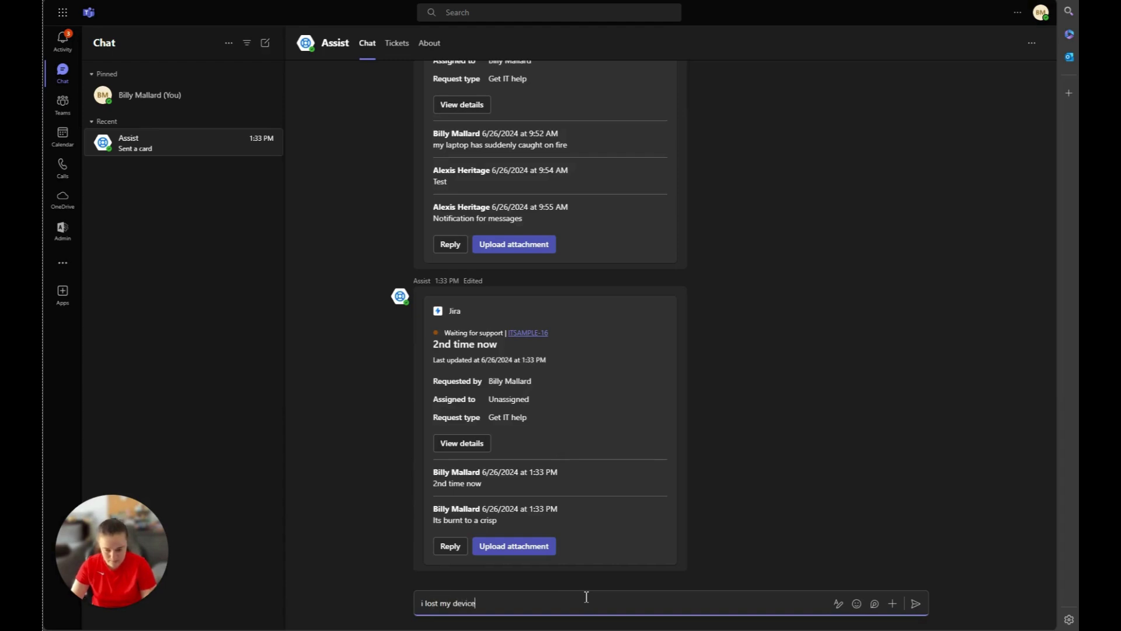
key(Return)
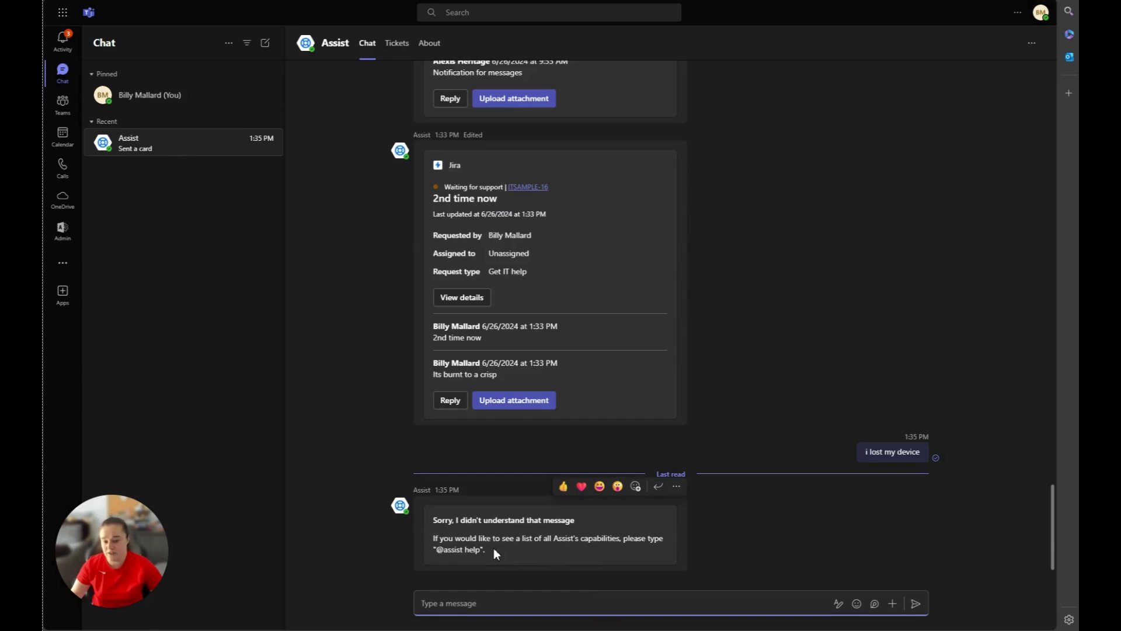
Raise a New mobile device ticket from that message with the manager selected.
click(918, 434)
click(967, 331)
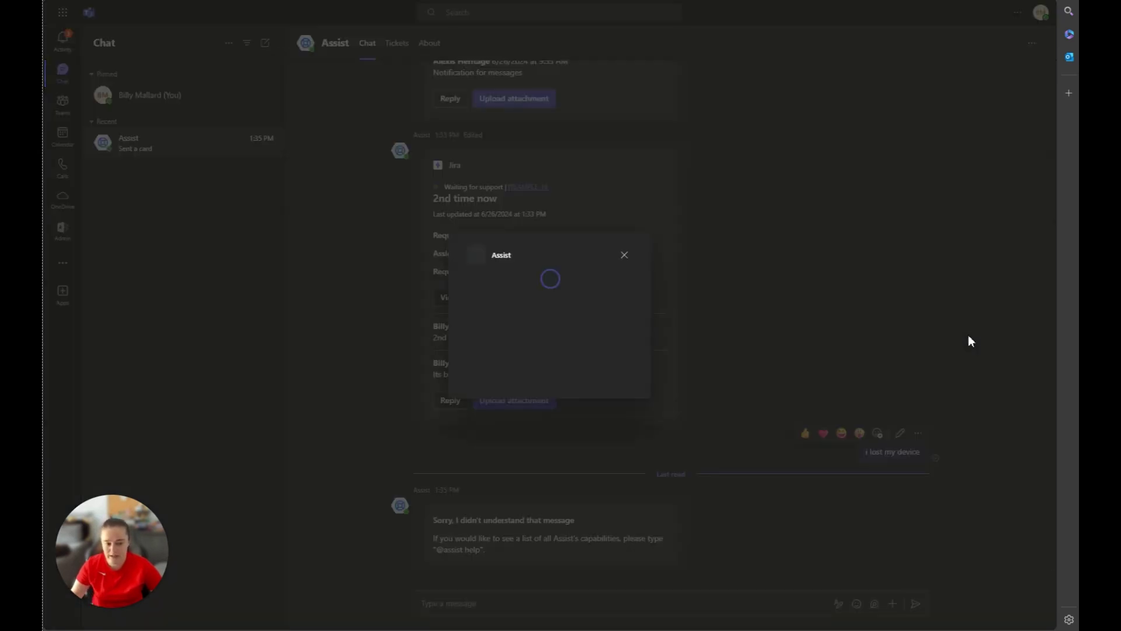
click(482, 310)
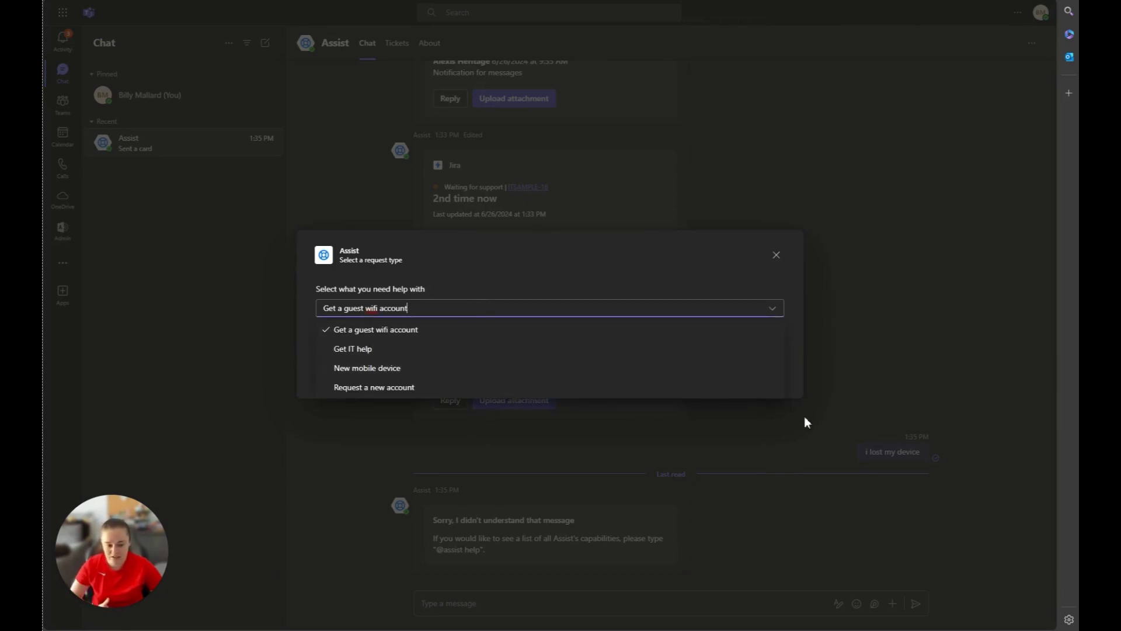
click(473, 369)
click(769, 333)
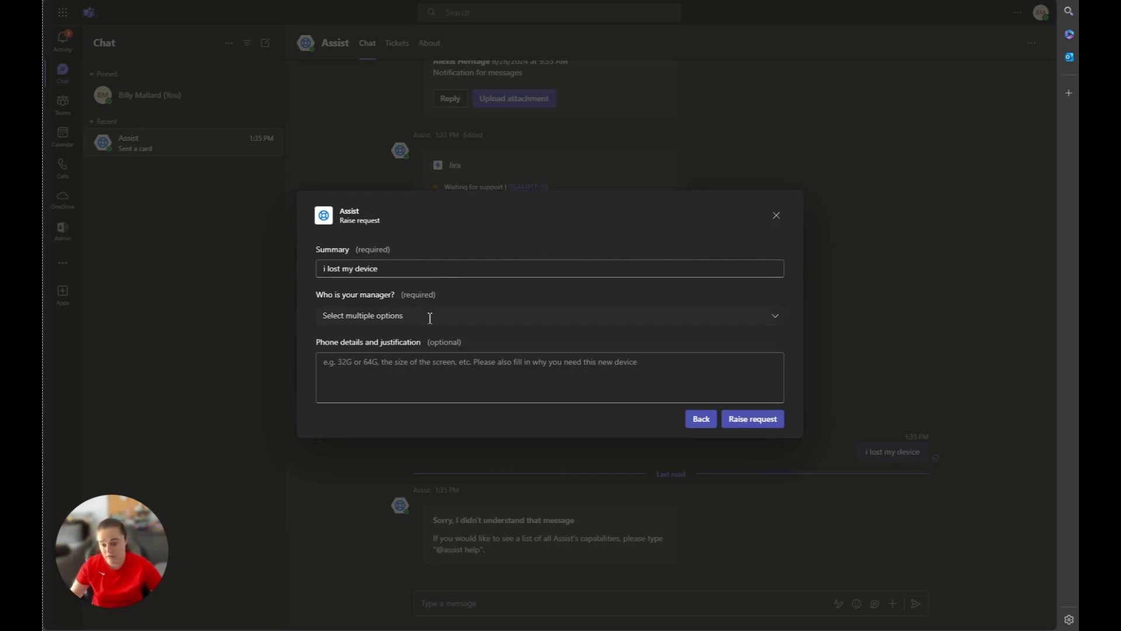
click(434, 317)
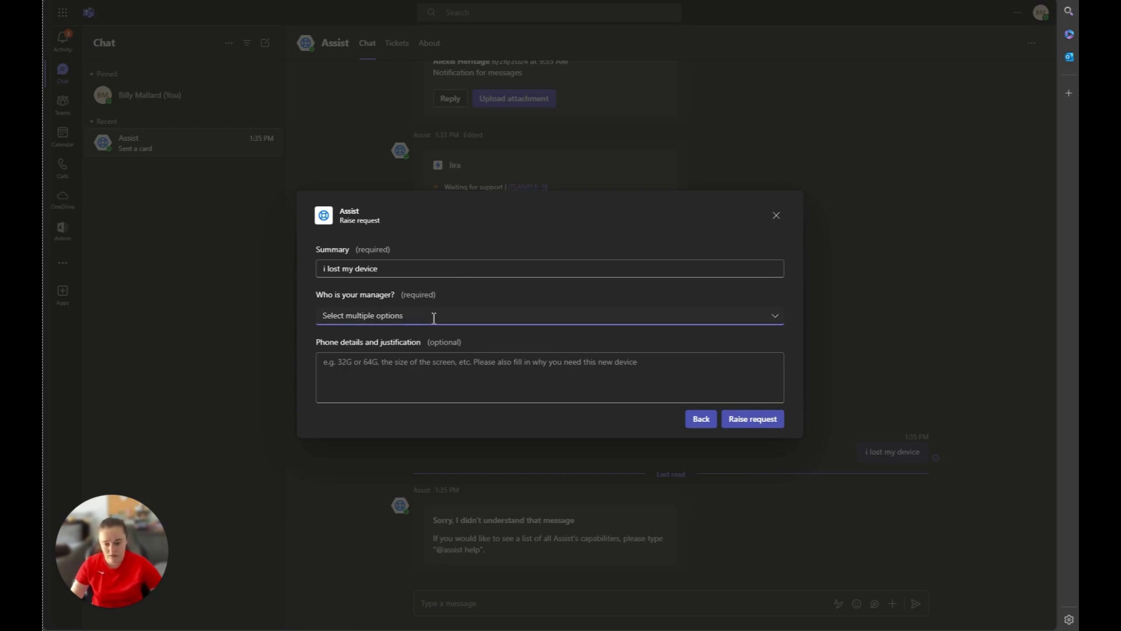
text(ale)
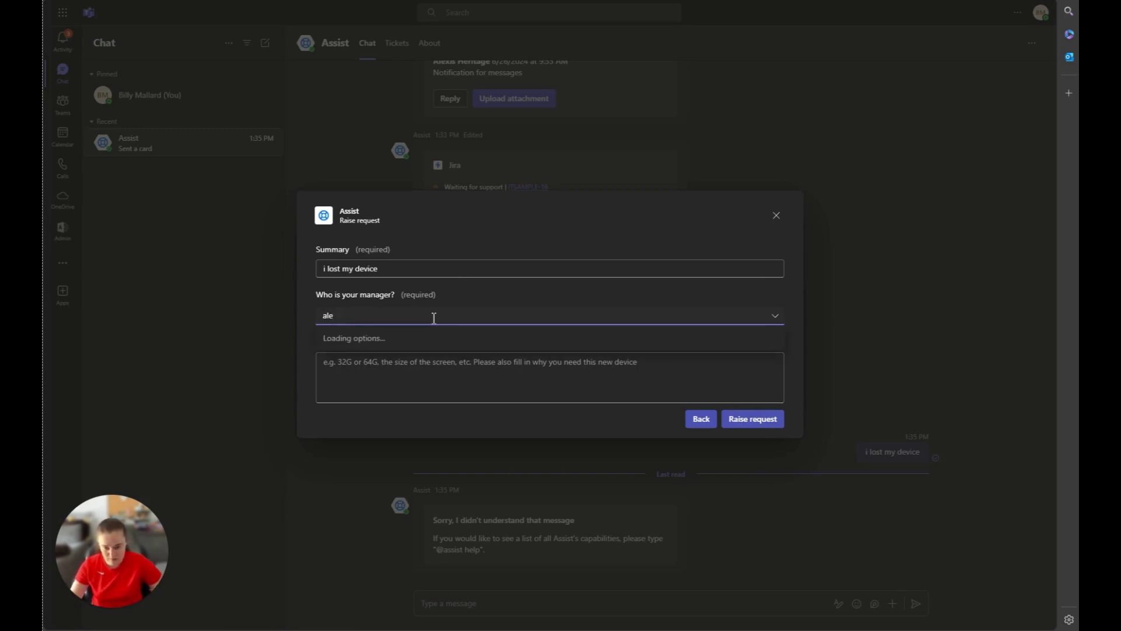
click(401, 338)
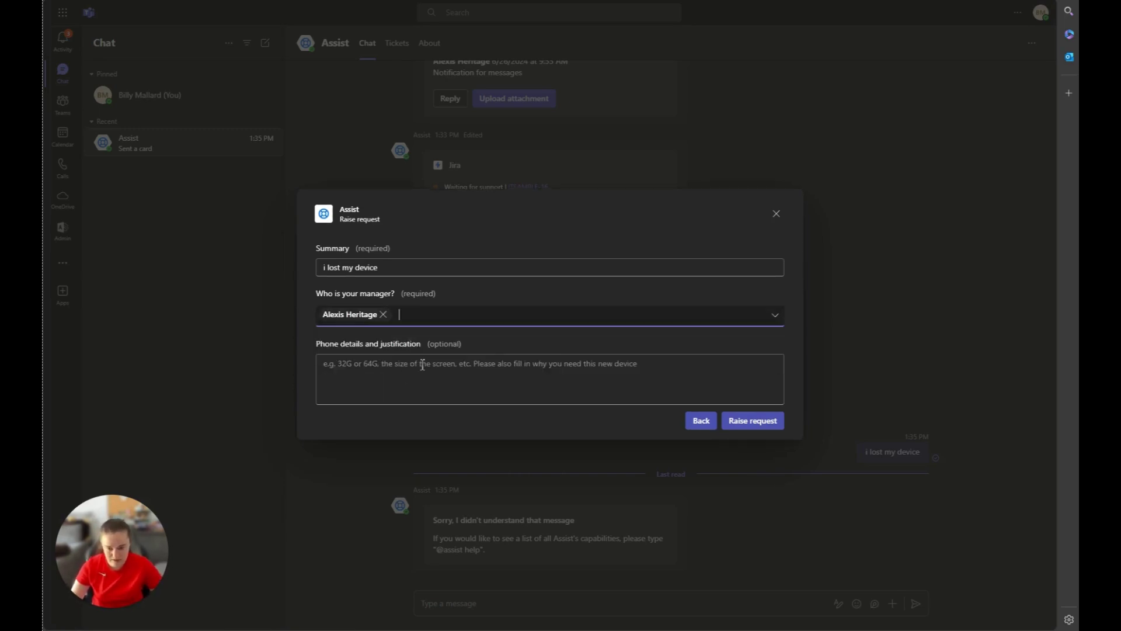
click(766, 421)
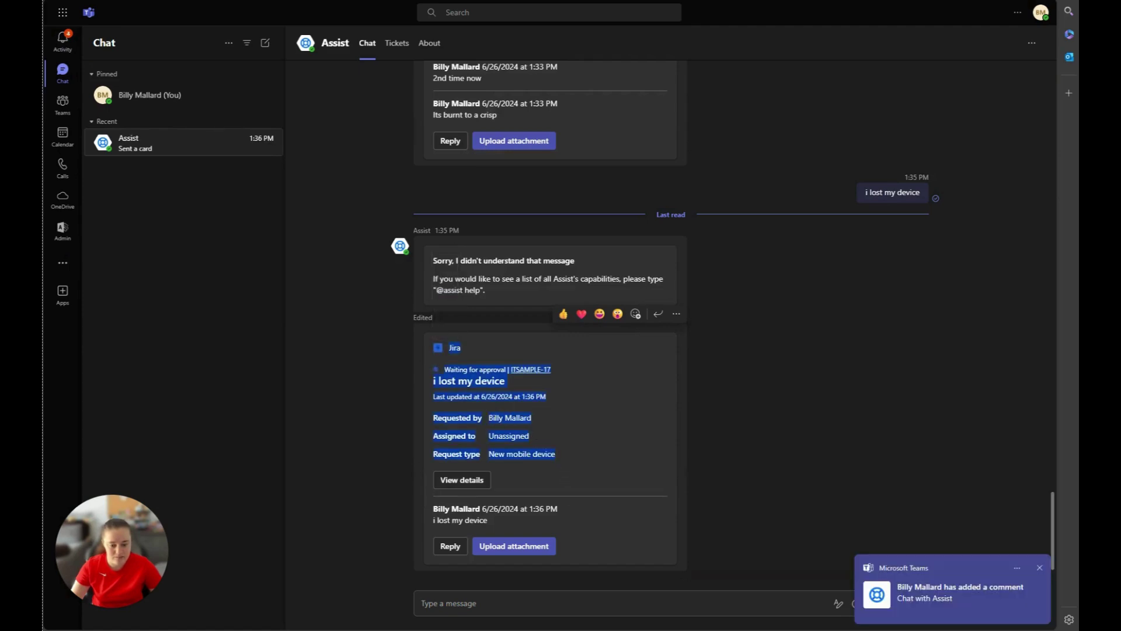
Submit 'Phone will not turn on' as a New mobile device request in the portal, creating ITSAMPLE-18.
click(663, 603)
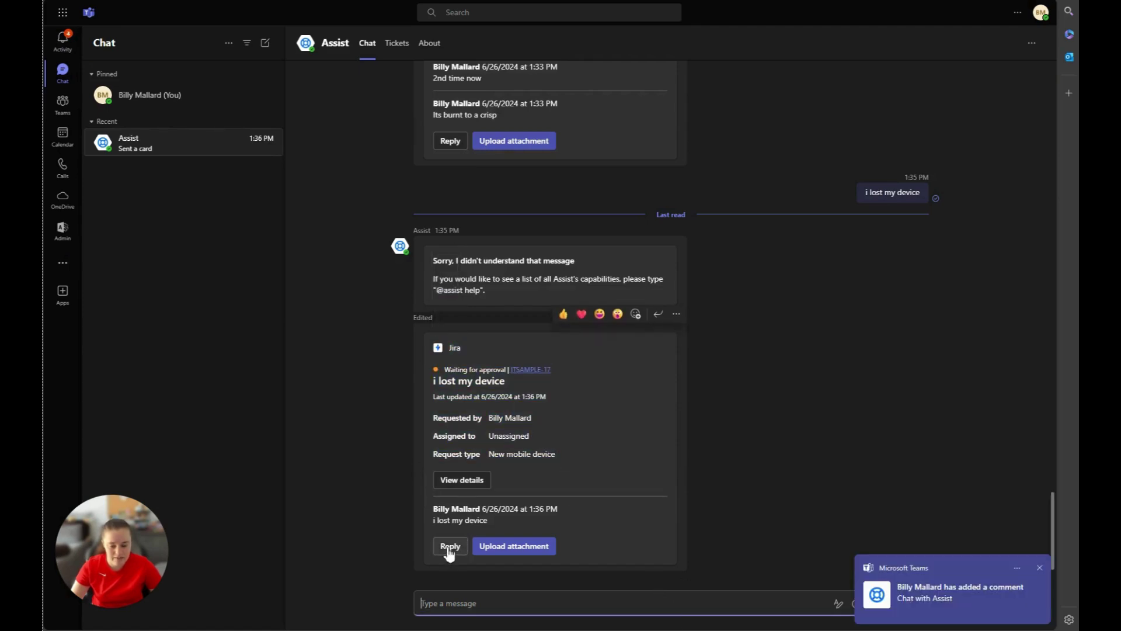
click(524, 369)
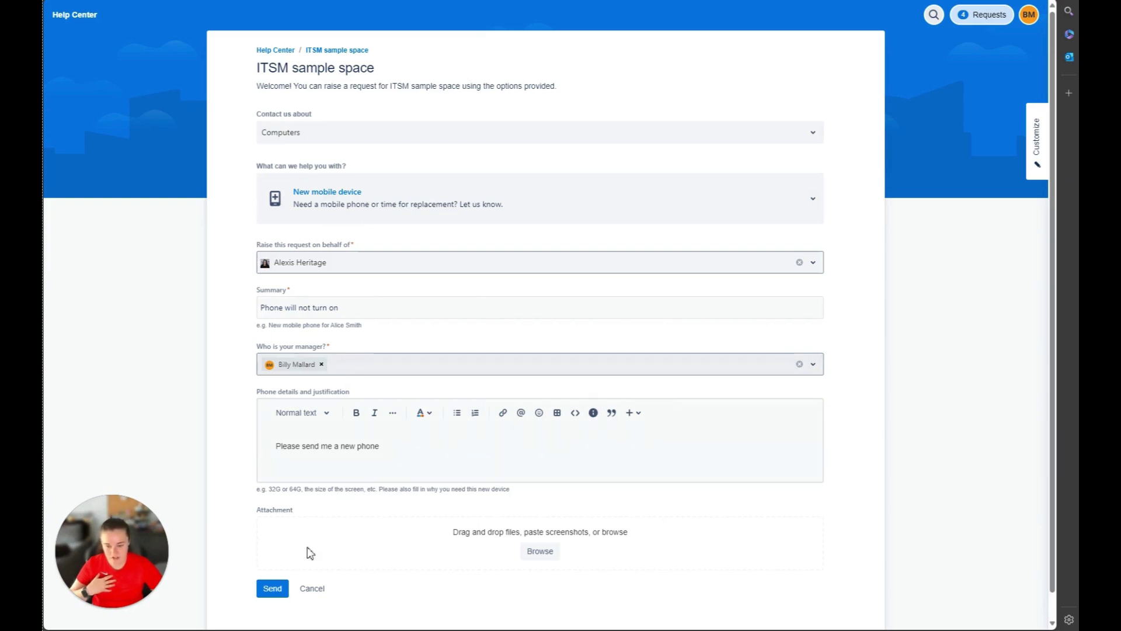
click(271, 587)
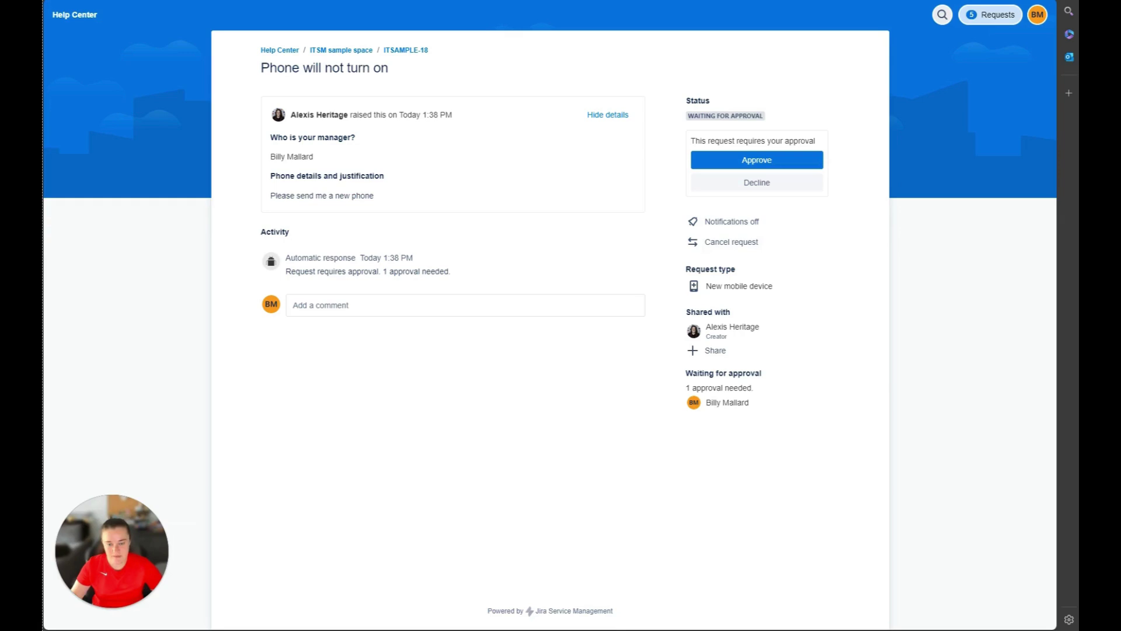
key(alt+Tab)
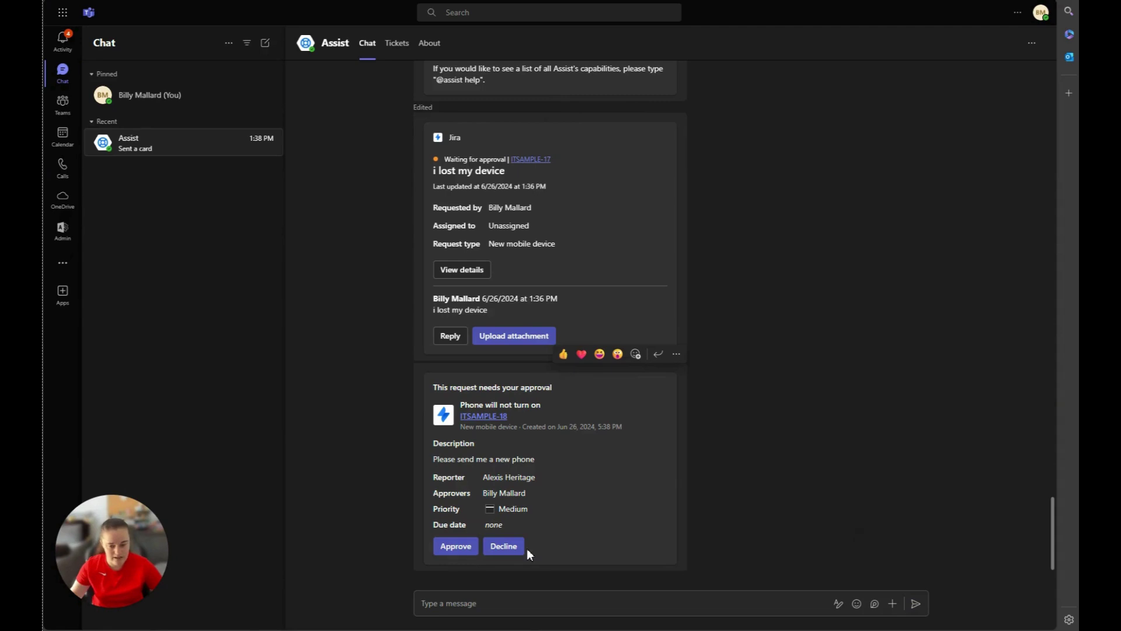
Approve ITSAMPLE-18 'Phone will not turn on' from its approval card in the Assist chat.
click(482, 419)
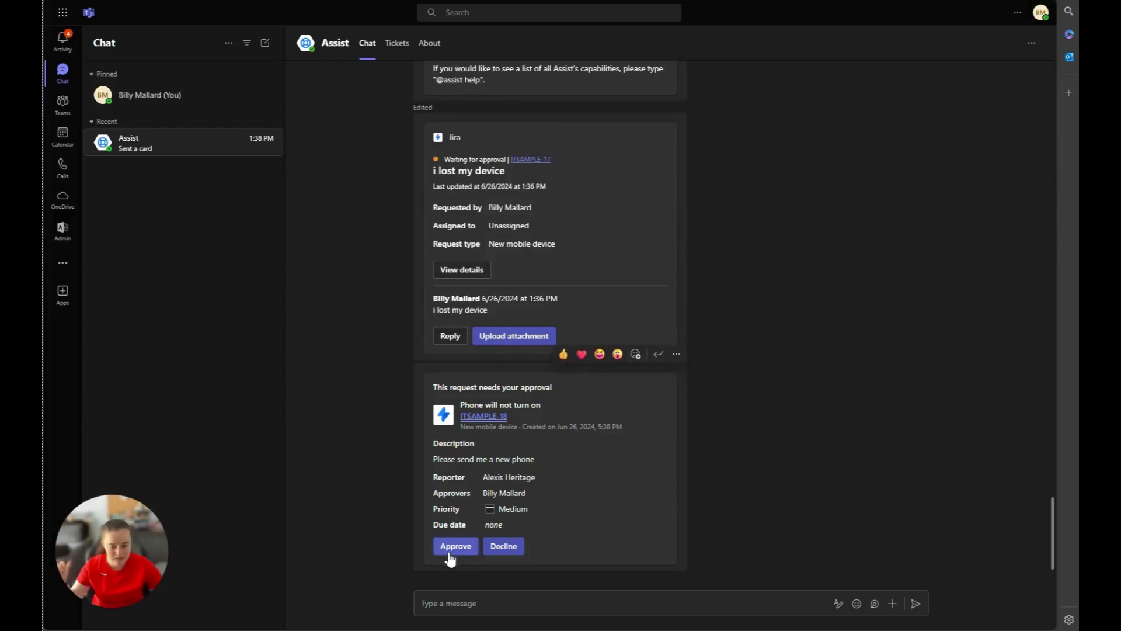
click(450, 547)
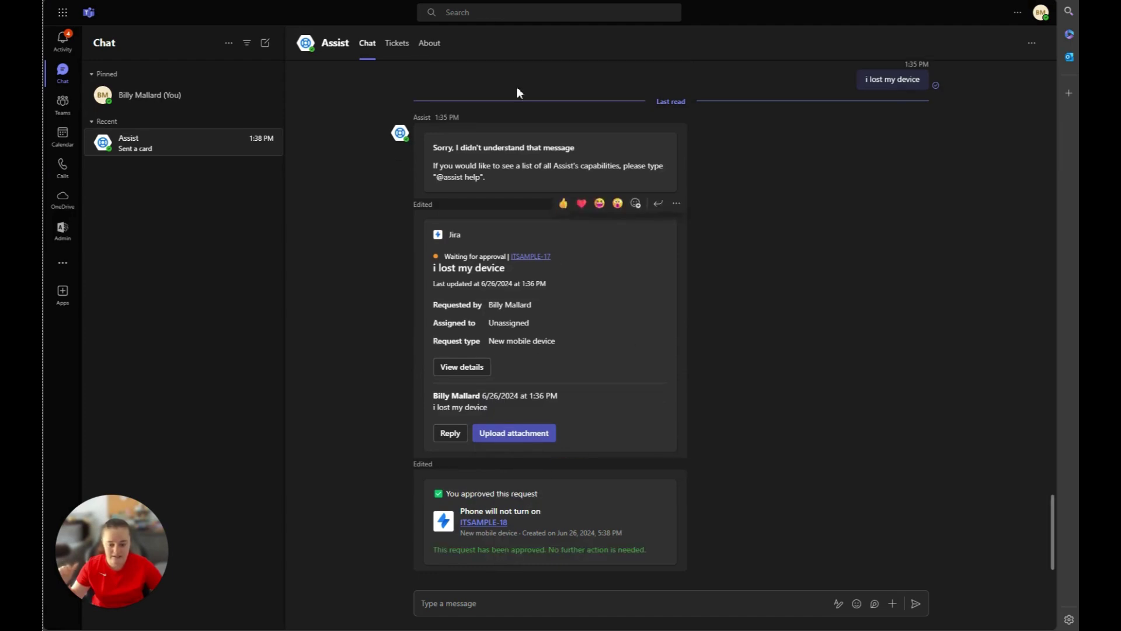
drag(642, 550, 581, 530)
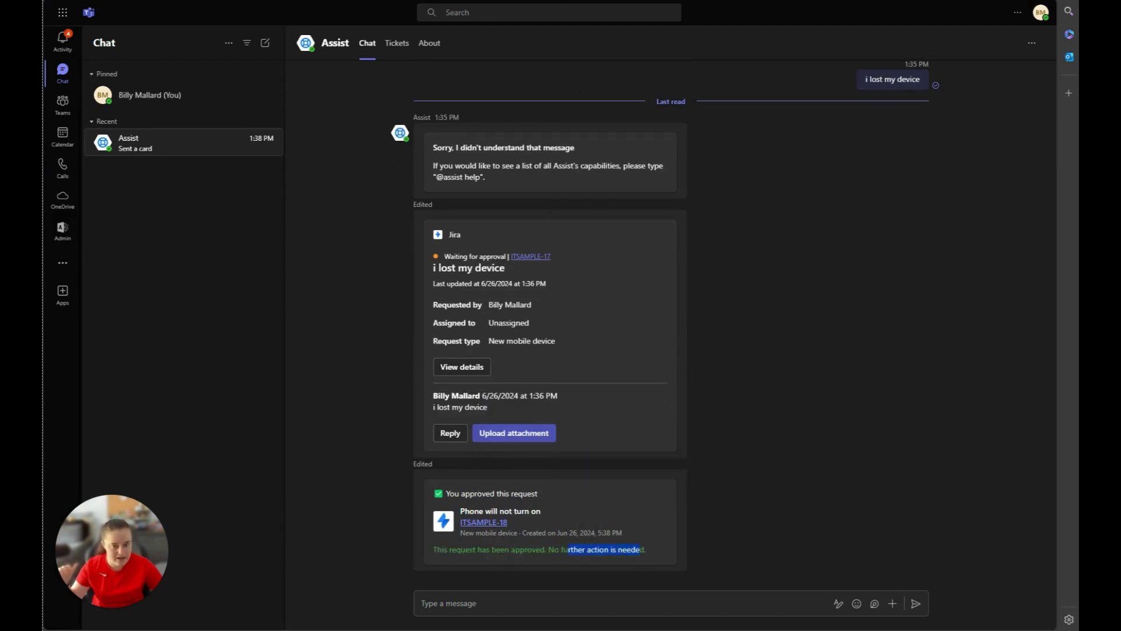
click(483, 522)
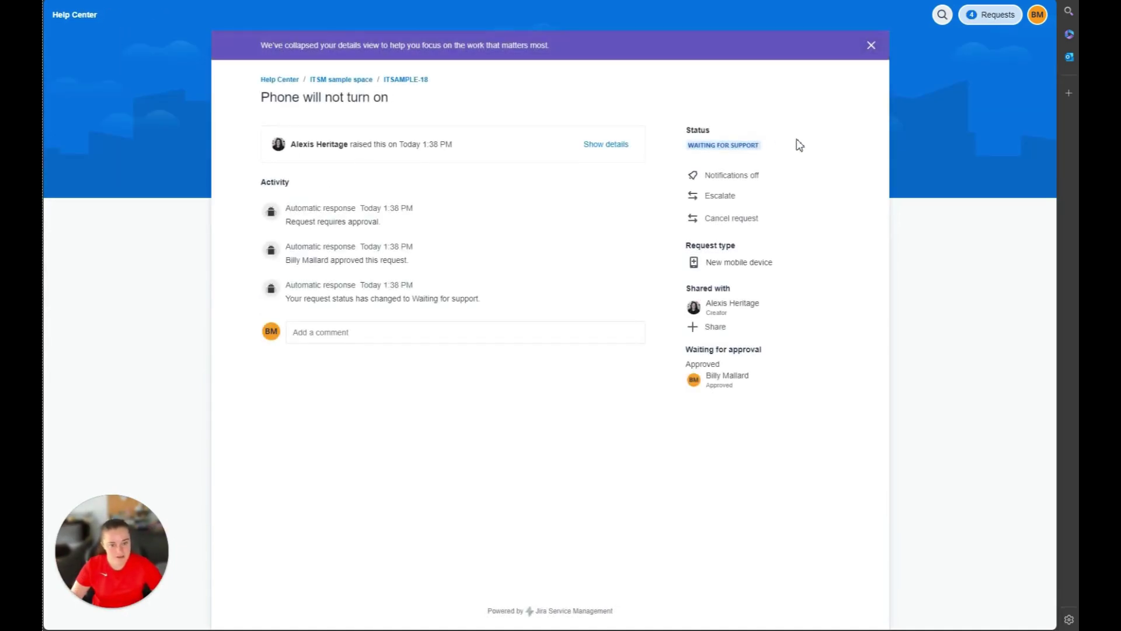
drag(761, 146, 686, 145)
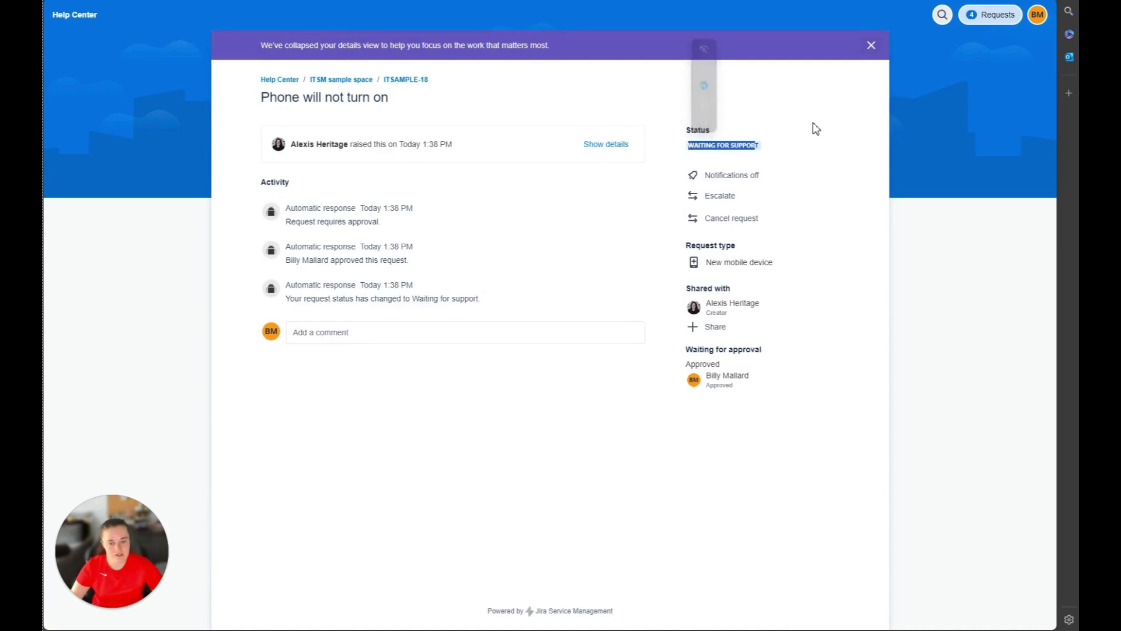
key(ctrl+w)
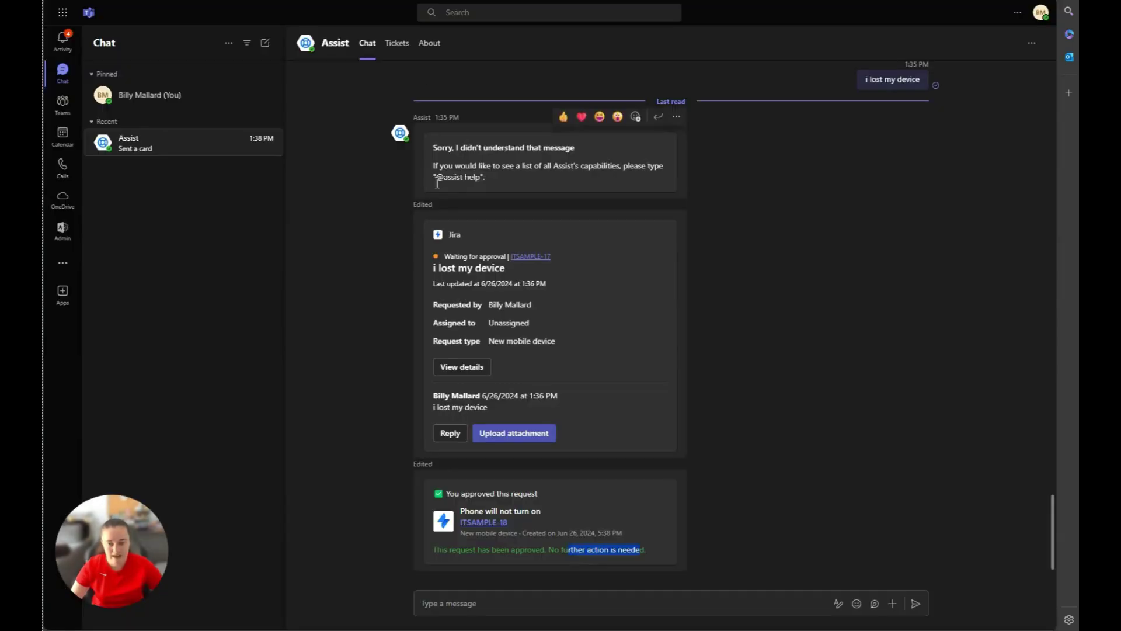
Review the Jira request cards in the General channel, then bring up the Assist app's Tickets tab.
click(64, 105)
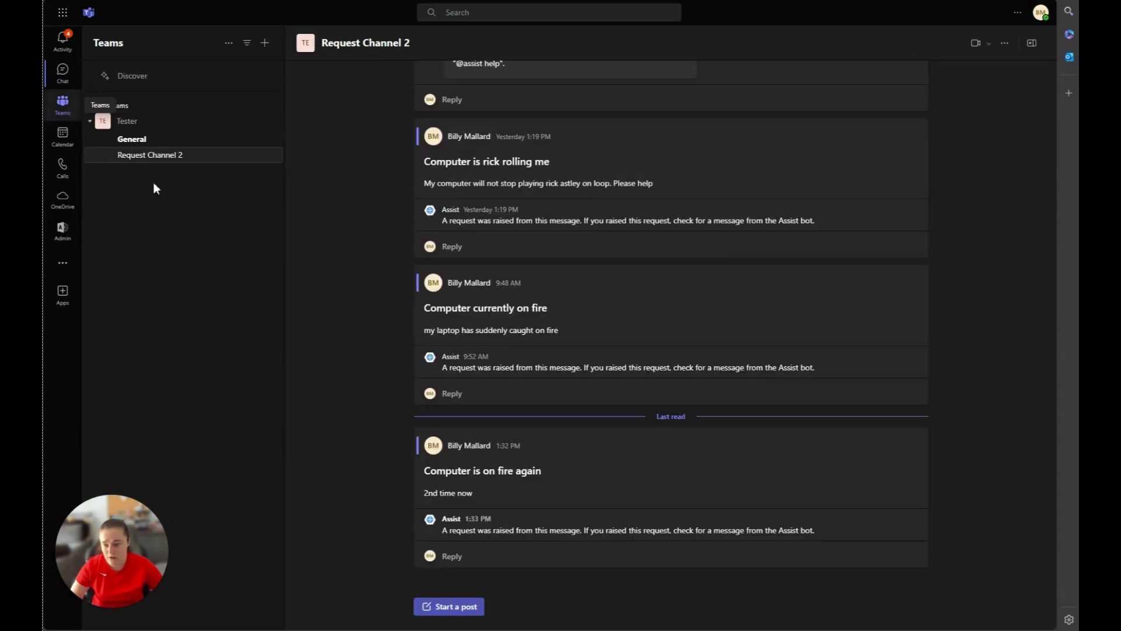
click(156, 142)
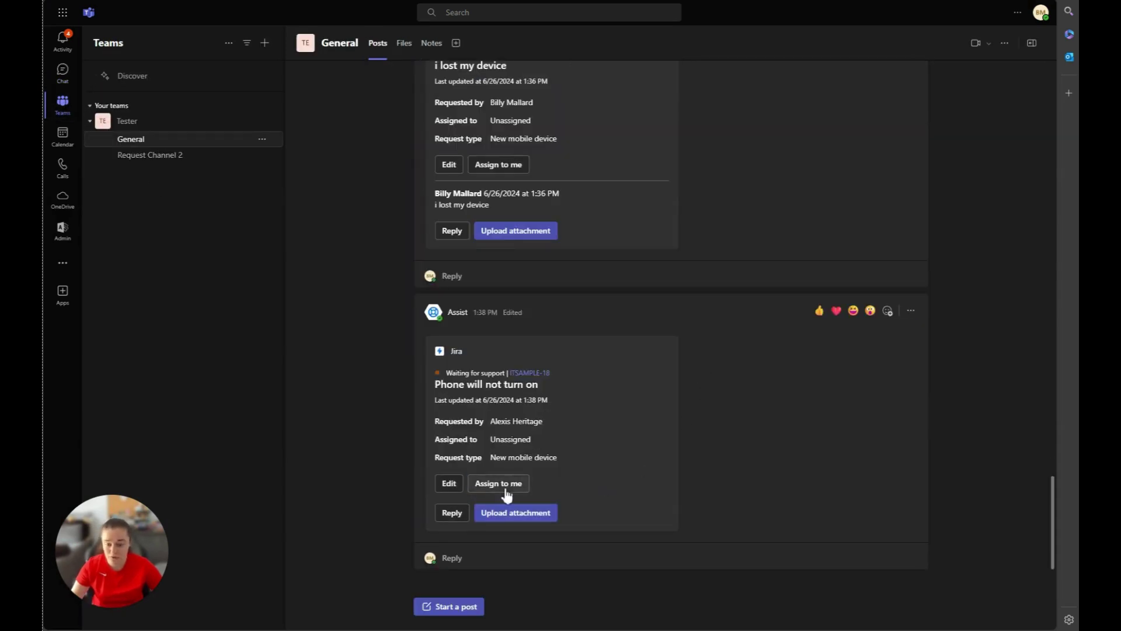
click(454, 486)
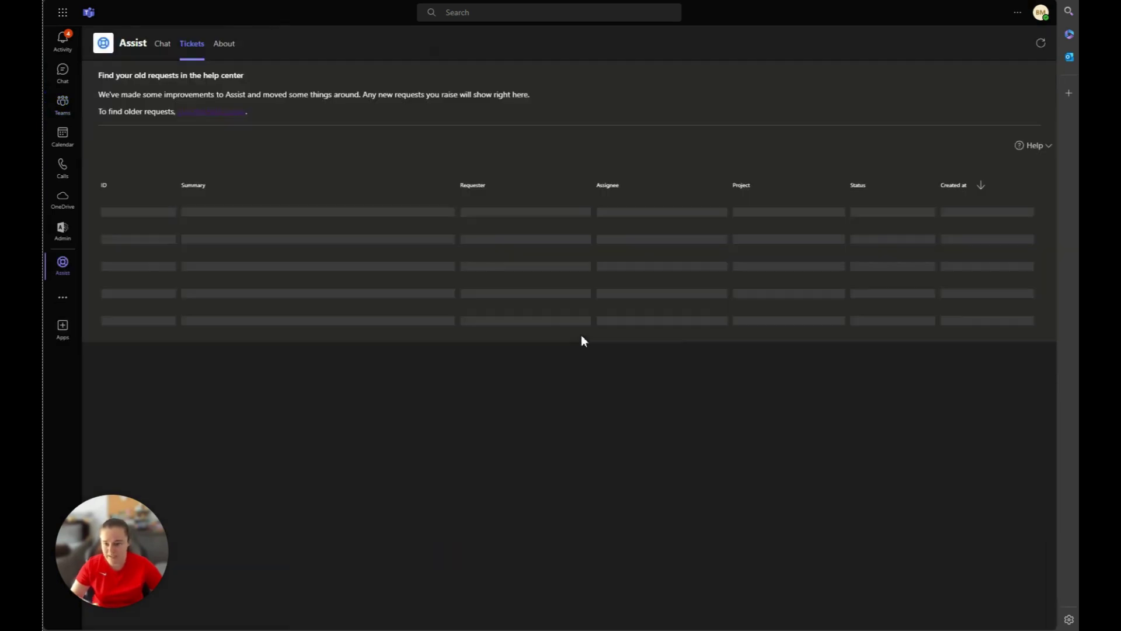